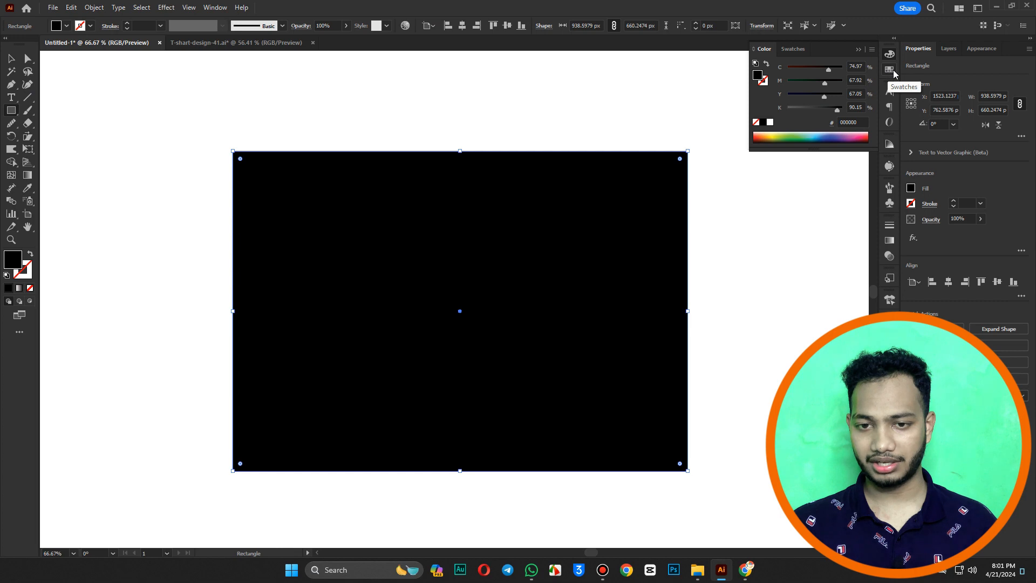
# Change the rectangle's fill from black to green, with cyan 100, magenta 0 and yellow 100.
pyautogui.moveTo(836, 110); pyautogui.dragTo(893, 71)
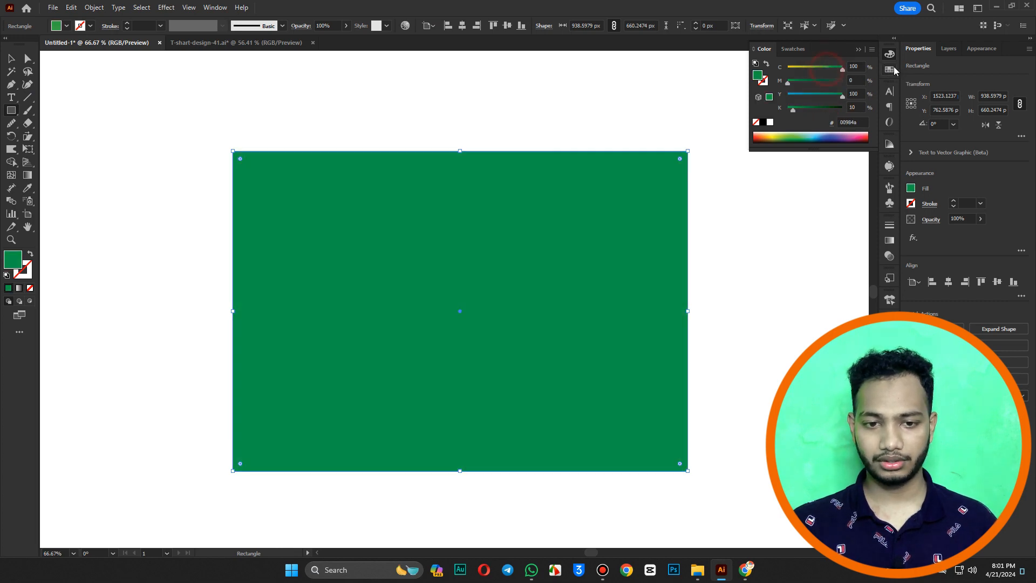
pyautogui.moveTo(793, 109); pyautogui.dragTo(785, 110)
pyautogui.click(888, 56)
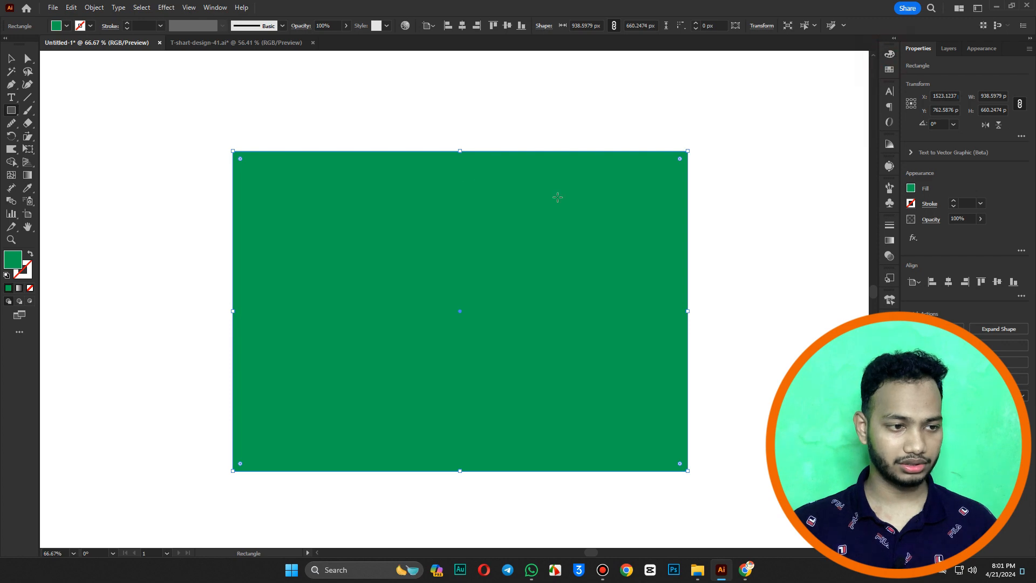
# Warp the rectangle's upper edge with the Warp Tool, pulling peaks upward and pushing dents into its right half.
pyautogui.click(12, 154)
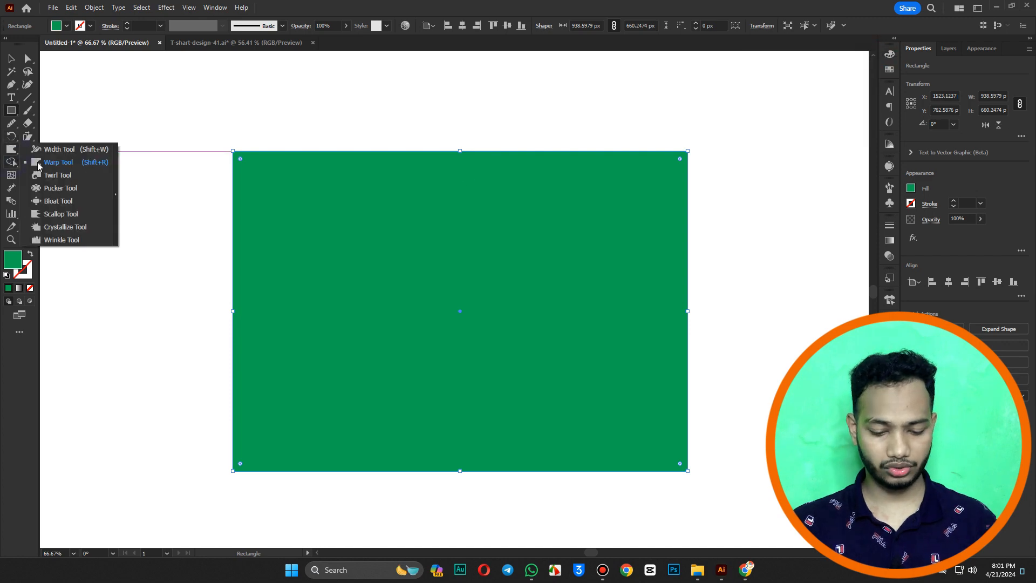
pyautogui.click(82, 166)
pyautogui.moveTo(332, 158); pyautogui.dragTo(462, 107)
pyautogui.moveTo(489, 166); pyautogui.dragTo(520, 98)
pyautogui.moveTo(578, 139); pyautogui.dragTo(568, 216)
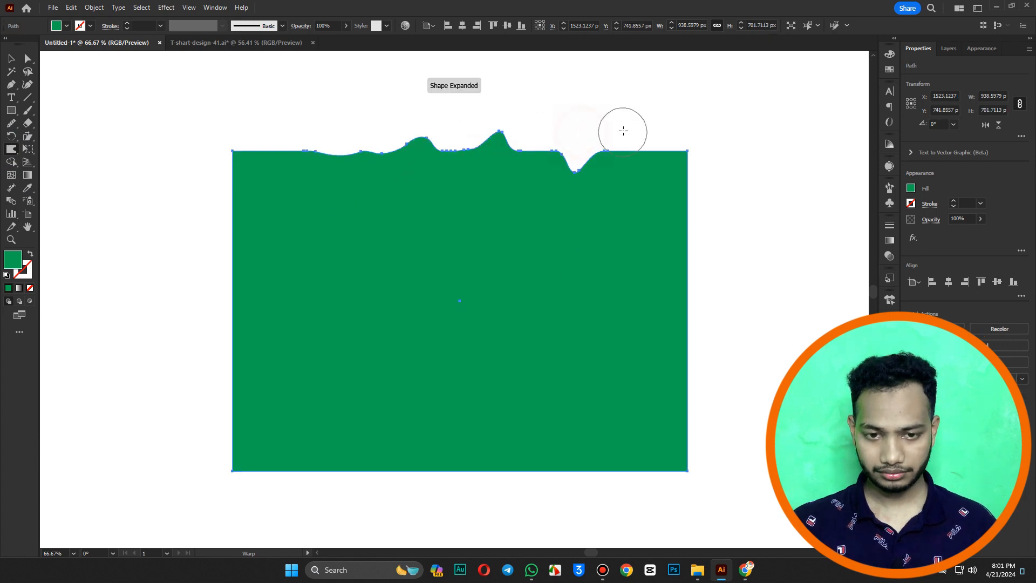
pyautogui.moveTo(622, 131); pyautogui.dragTo(593, 257)
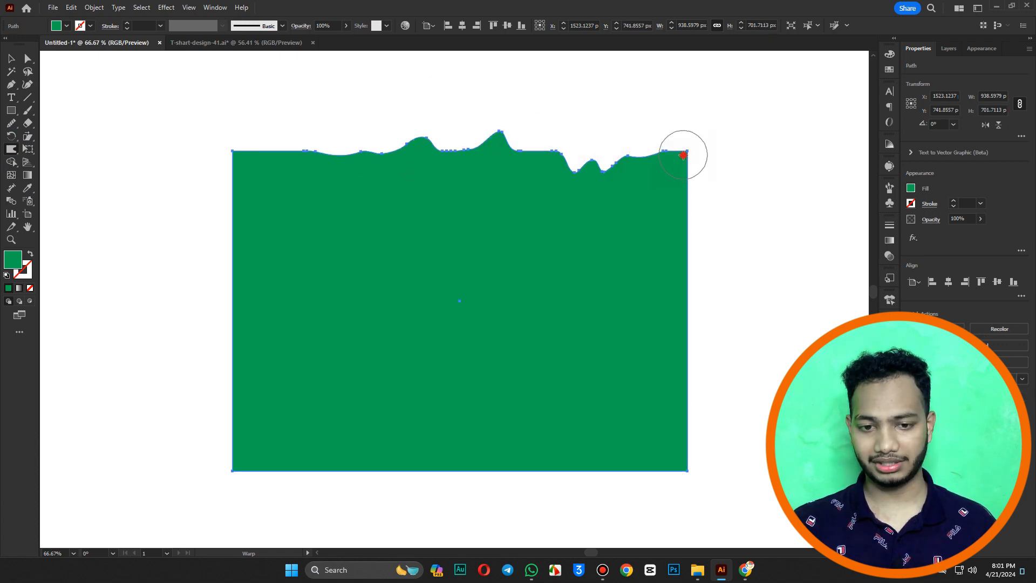
# Warp the shape's right edge into inward waves and distort its upper-right, upper-left and lower-right corners.
pyautogui.moveTo(683, 155); pyautogui.dragTo(670, 251)
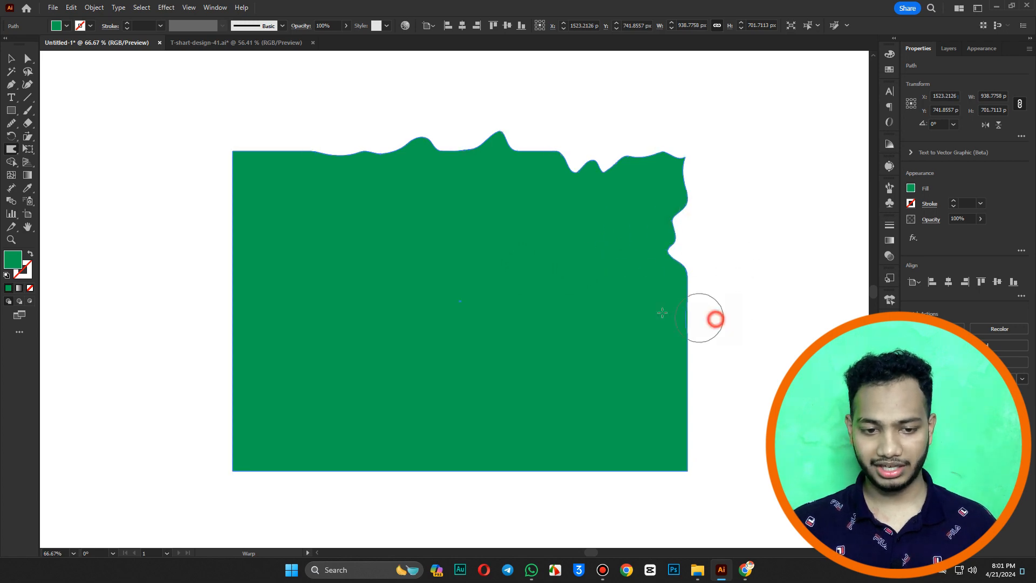
pyautogui.moveTo(717, 317); pyautogui.dragTo(668, 315)
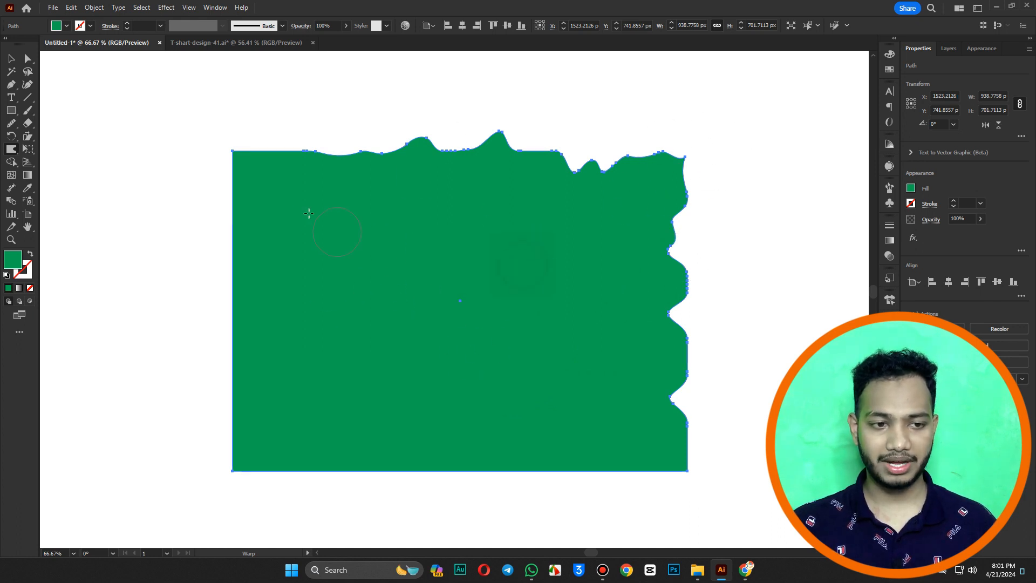
pyautogui.moveTo(246, 146); pyautogui.dragTo(294, 203)
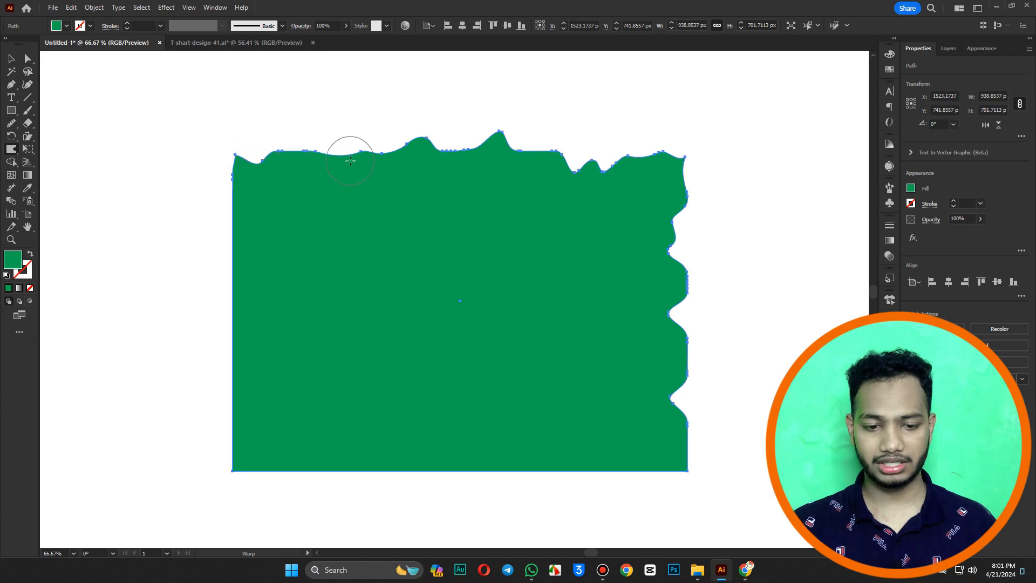
pyautogui.moveTo(709, 487); pyautogui.dragTo(659, 459)
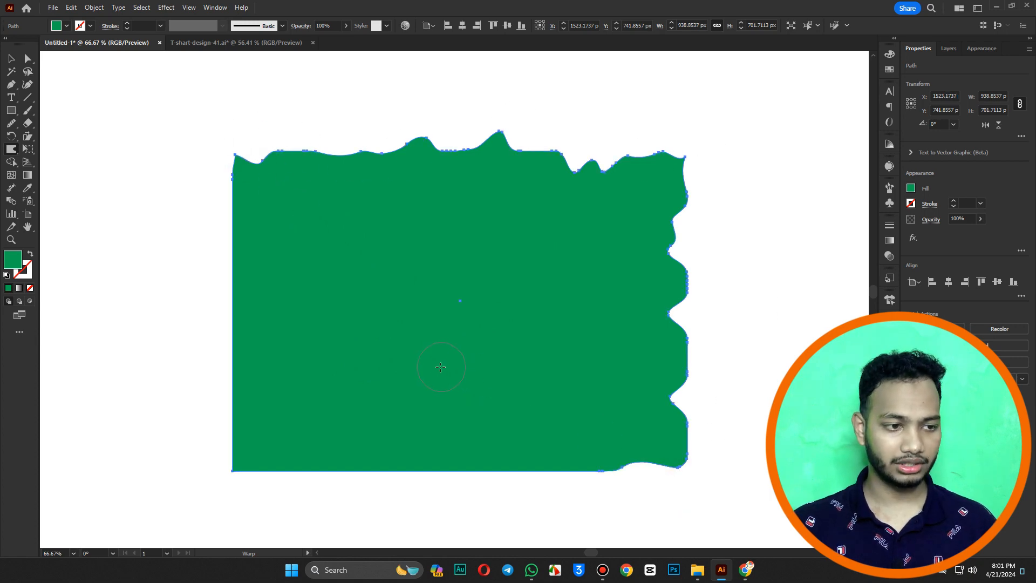
# Twist two spots on the lower half of the shape's left edge into curls with the Twirl Tool.
pyautogui.moveTo(10, 148); pyautogui.dragTo(61, 176)
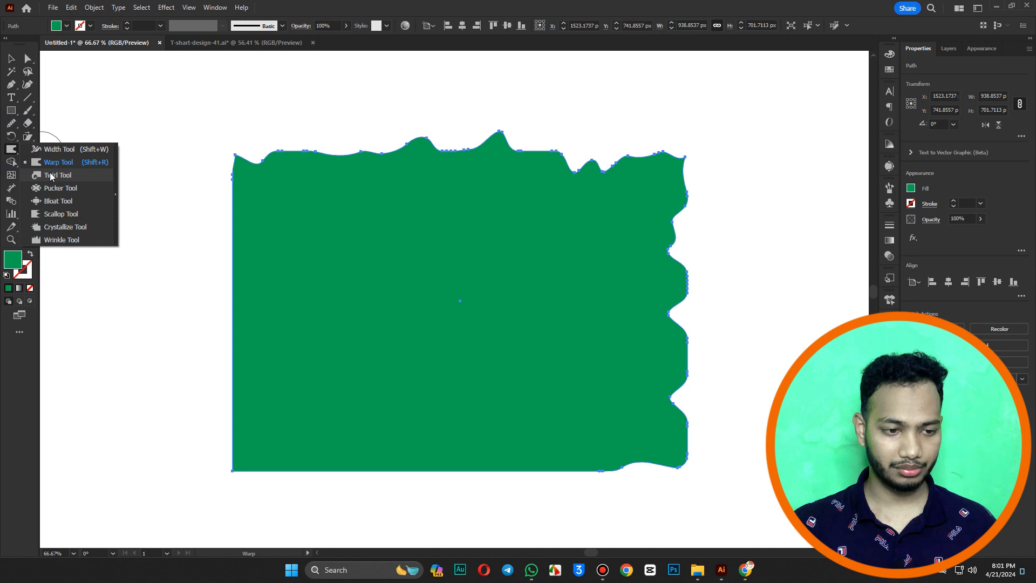
pyautogui.click(51, 176)
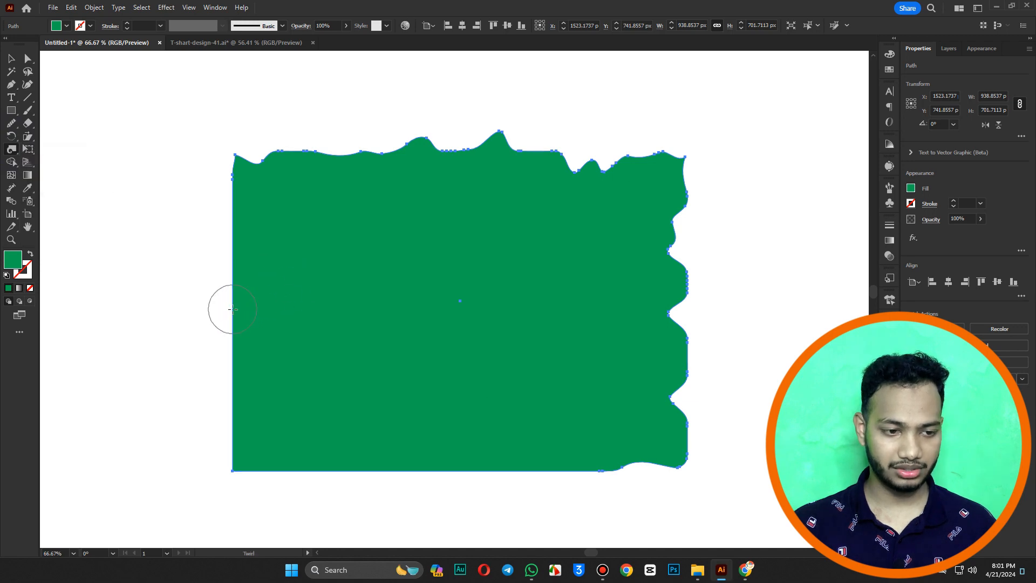
pyautogui.moveTo(233, 308)
pyautogui.mouseDown()
pyautogui.moveTo(210, 336)
pyautogui.moveTo(286, 334)
pyautogui.mouseUp()
pyautogui.keyDown('ctrl'); pyautogui.click(190, 345); pyautogui.keyUp('ctrl')
pyautogui.moveTo(324, 331); pyautogui.dragTo(379, 150)
pyautogui.moveTo(326, 317)
pyautogui.mouseDown()
pyautogui.moveTo(295, 296)
pyautogui.moveTo(331, 308)
pyautogui.moveTo(323, 324)
pyautogui.moveTo(326, 309)
pyautogui.mouseUp()
pyautogui.keyDown('ctrl'); pyautogui.click(231, 268); pyautogui.keyUp('ctrl')
# Twirl four spots along the shape's lower edge, making two full spirals and two small hook-like waves.
pyautogui.scroll(-4, 230, 268)
pyautogui.moveTo(337, 272); pyautogui.dragTo(253, 423)
pyautogui.moveTo(412, 319); pyautogui.dragTo(389, 395)
pyautogui.moveTo(413, 344); pyautogui.dragTo(418, 157)
pyautogui.moveTo(514, 366); pyautogui.dragTo(486, 329)
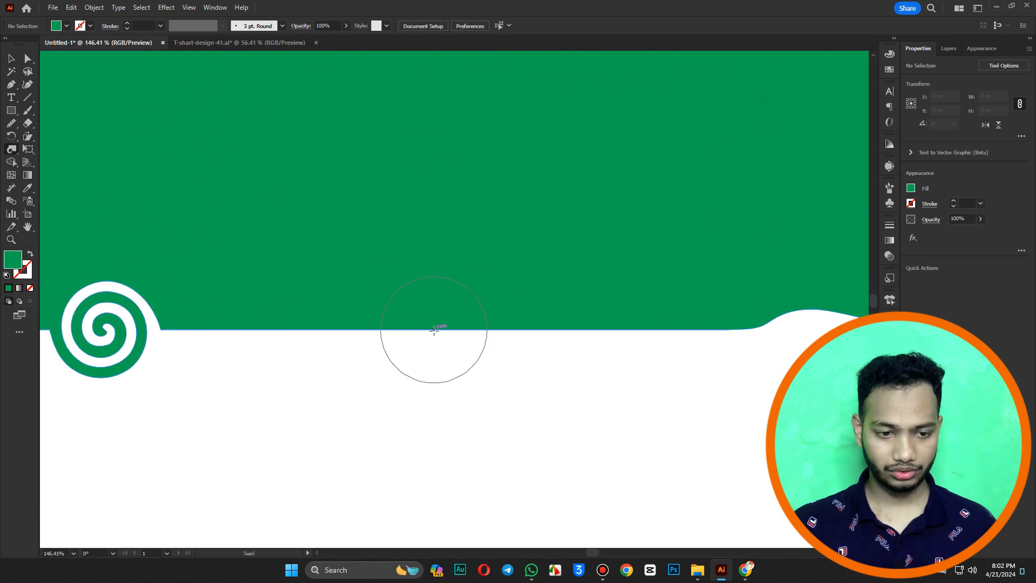
pyautogui.moveTo(434, 329); pyautogui.dragTo(429, 329)
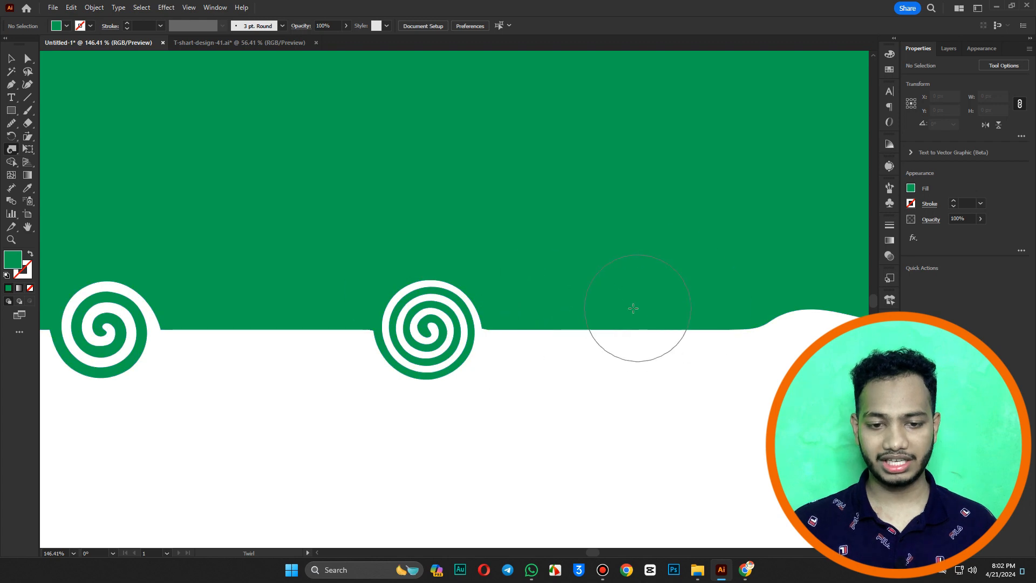
pyautogui.moveTo(623, 329); pyautogui.dragTo(626, 327)
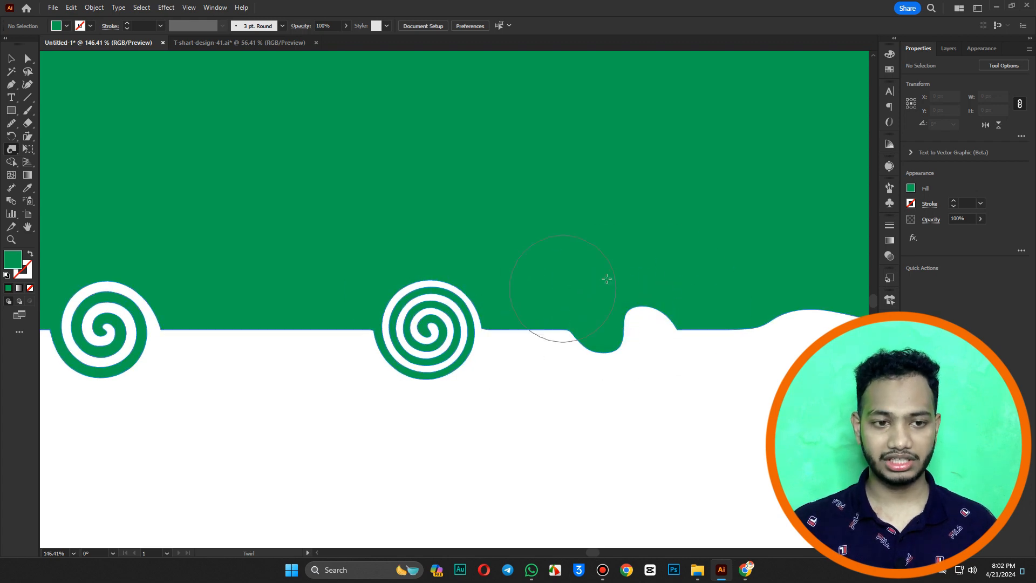
pyautogui.moveTo(260, 329); pyautogui.dragTo(261, 330)
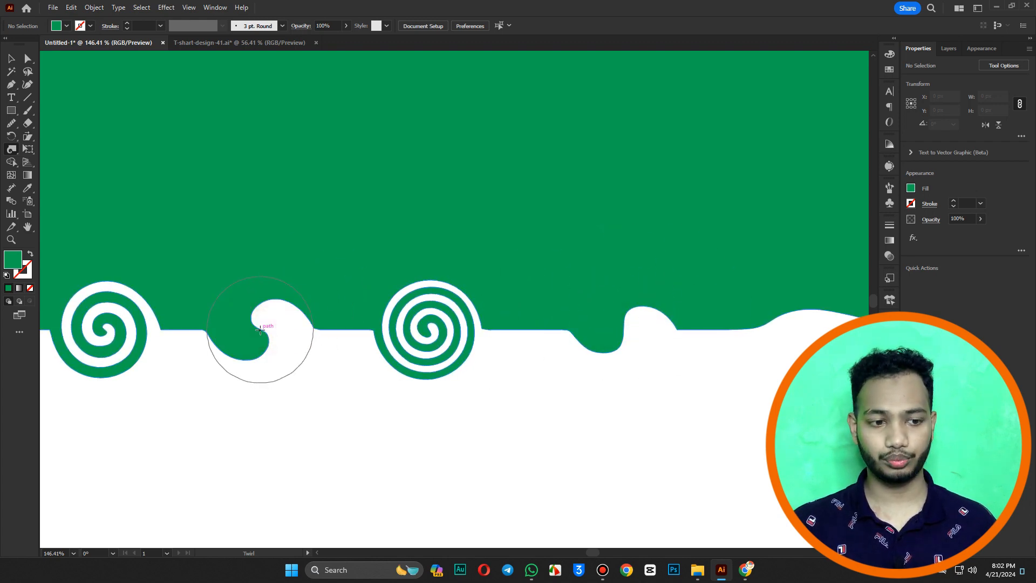
# Twirl the shape's lower-left corner and a spot near the top of its left edge into tight spirals.
pyautogui.scroll(-4, 260, 330)
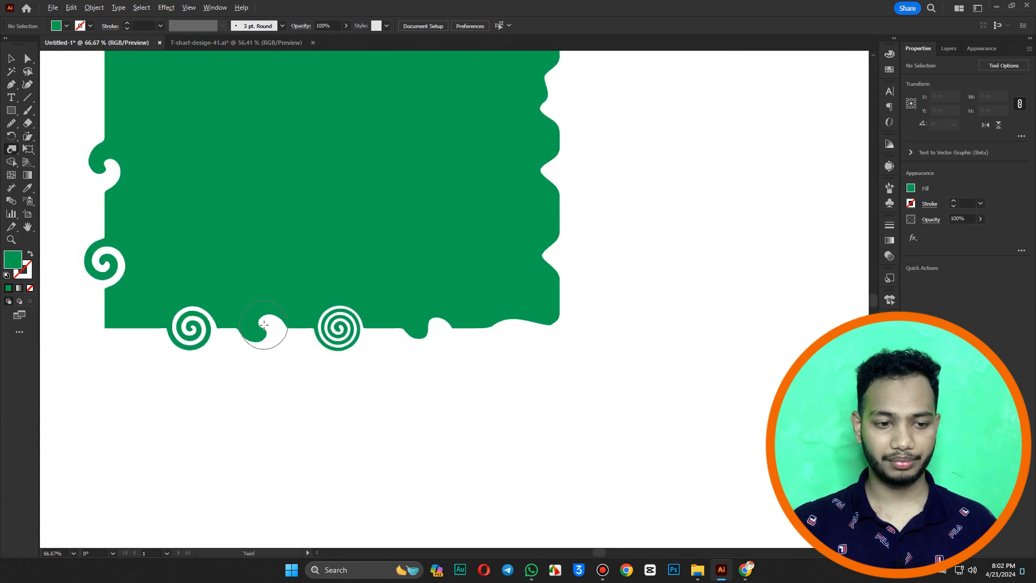
pyautogui.hscroll(-4, 243, 318)
pyautogui.moveTo(324, 329); pyautogui.dragTo(322, 328)
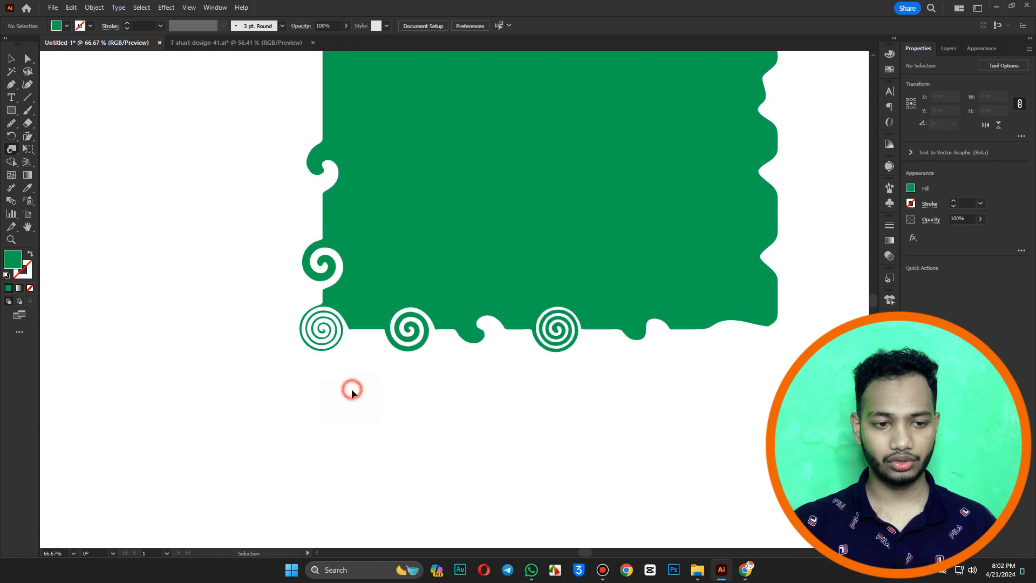
pyautogui.moveTo(383, 357); pyautogui.dragTo(364, 403)
pyautogui.moveTo(442, 301); pyautogui.dragTo(378, 355)
pyautogui.moveTo(382, 301); pyautogui.dragTo(468, 308)
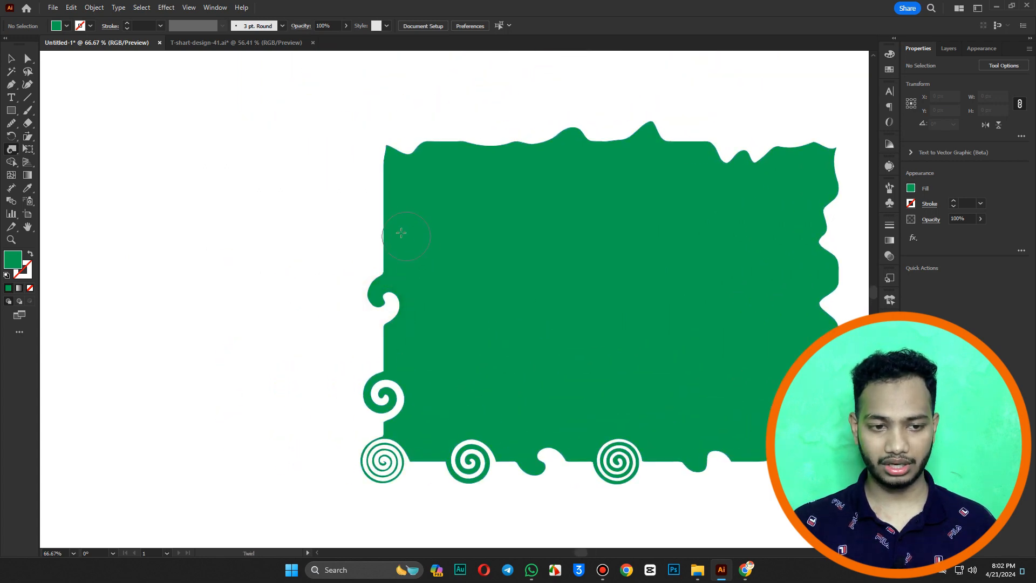
pyautogui.click(389, 217)
pyautogui.moveTo(384, 212); pyautogui.dragTo(383, 213)
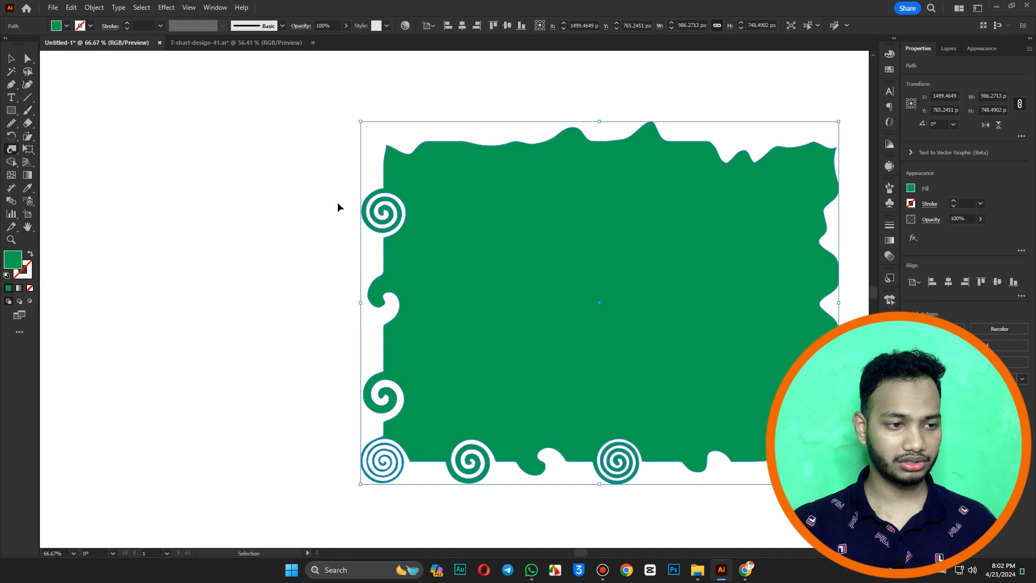
# Select the green shape and pull pointed notches into the left part of its upper edge with the Pucker Tool.
pyautogui.click(11, 149)
pyautogui.click(58, 190)
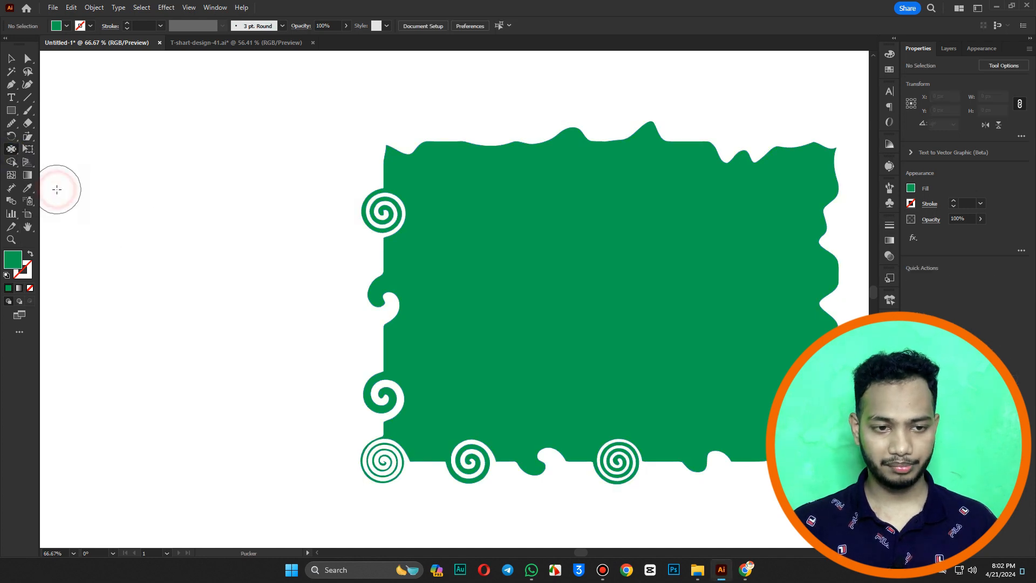
pyautogui.keyDown('ctrl'); pyautogui.click(434, 154); pyautogui.keyUp('ctrl')
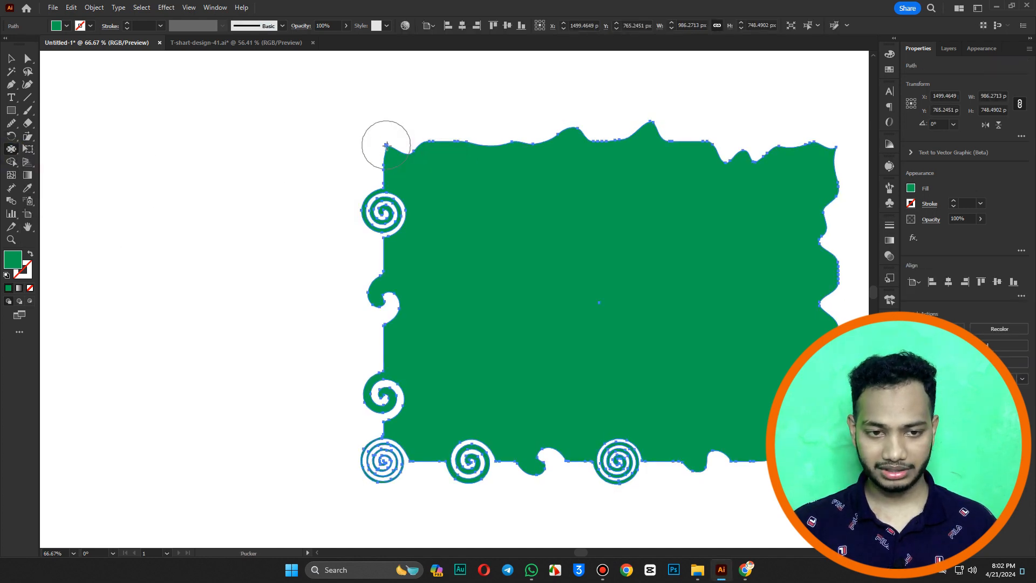
pyautogui.moveTo(388, 145); pyautogui.dragTo(454, 178)
pyautogui.moveTo(462, 135)
pyautogui.mouseDown()
pyautogui.moveTo(483, 182)
pyautogui.moveTo(481, 254)
pyautogui.mouseUp()
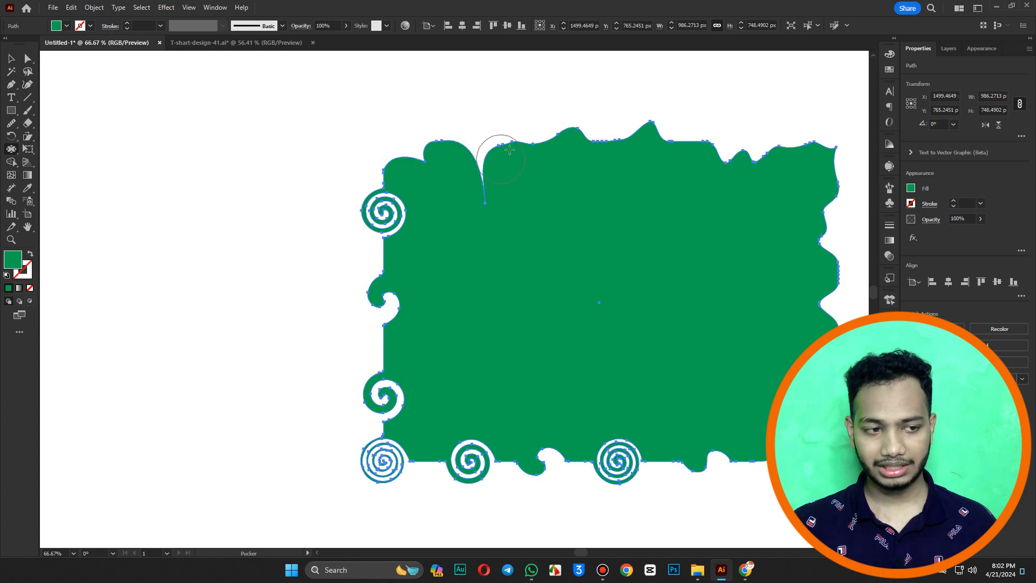
pyautogui.moveTo(526, 138)
pyautogui.mouseDown()
pyautogui.moveTo(548, 220)
pyautogui.moveTo(502, 276)
pyautogui.mouseUp()
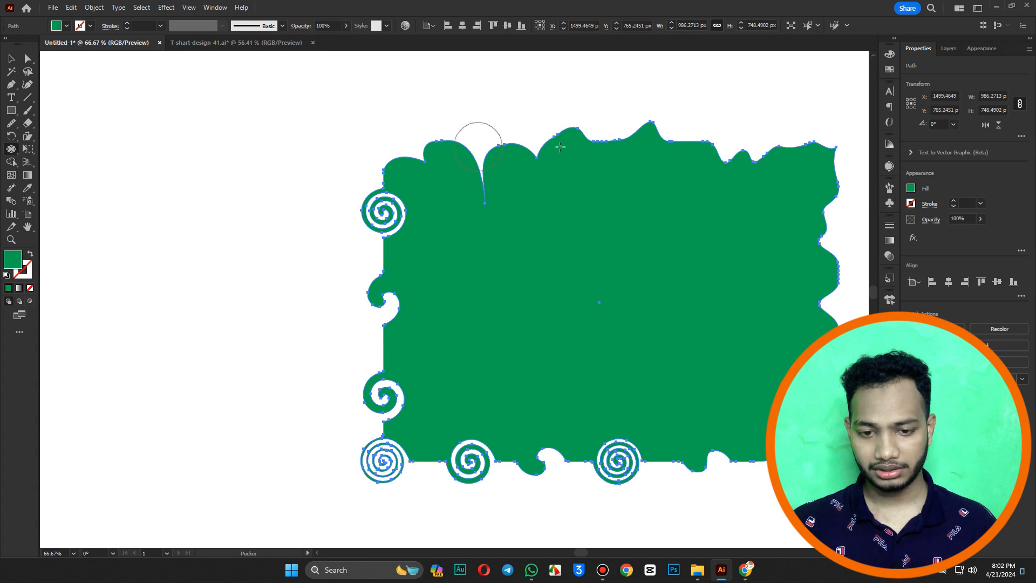
# Pucker the shape's right edge and upper-right corner inward, forming deep, pointed notches between rounded lobes.
pyautogui.moveTo(779, 301); pyautogui.dragTo(663, 255)
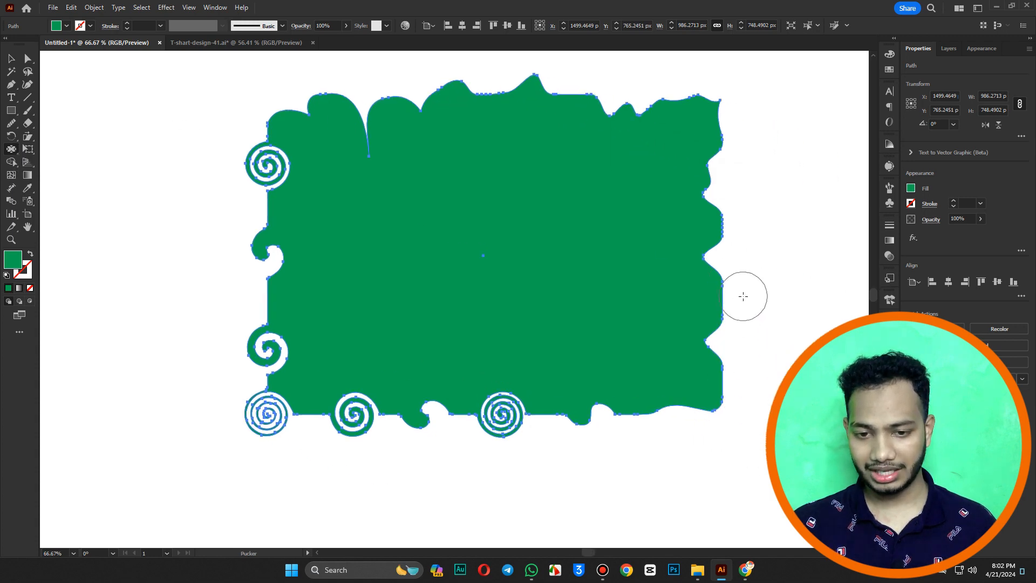
pyautogui.moveTo(743, 297)
pyautogui.mouseDown()
pyautogui.moveTo(688, 297)
pyautogui.moveTo(834, 285)
pyautogui.mouseUp()
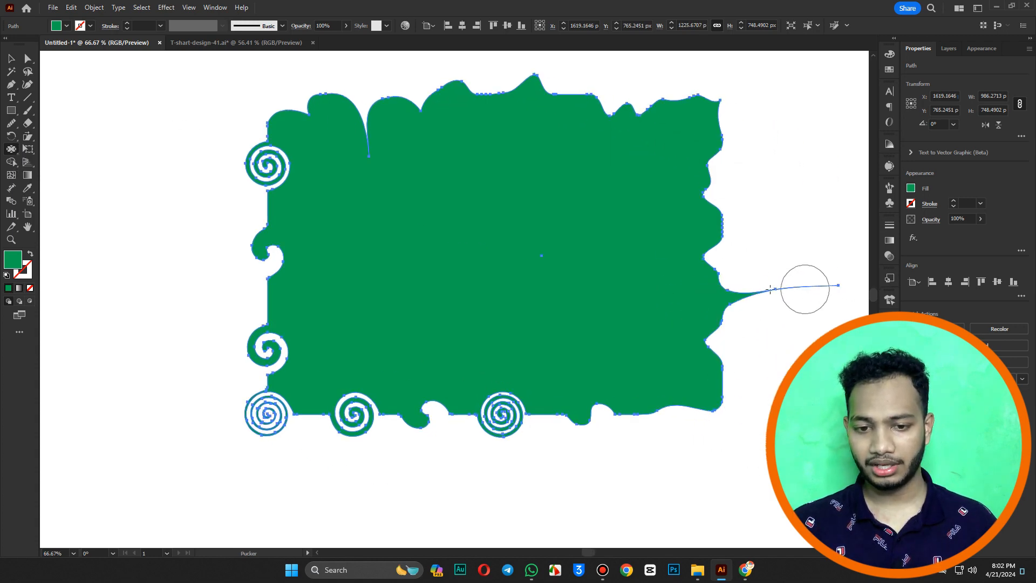
pyautogui.hotkey('ctrl', 'z')
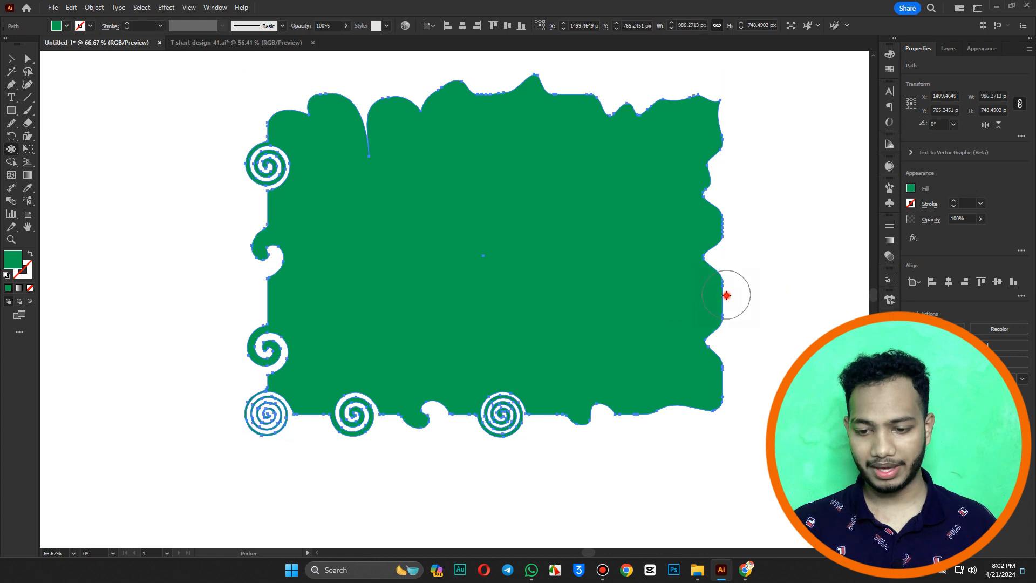
pyautogui.moveTo(726, 295); pyautogui.dragTo(605, 299)
pyautogui.moveTo(712, 270); pyautogui.dragTo(660, 251)
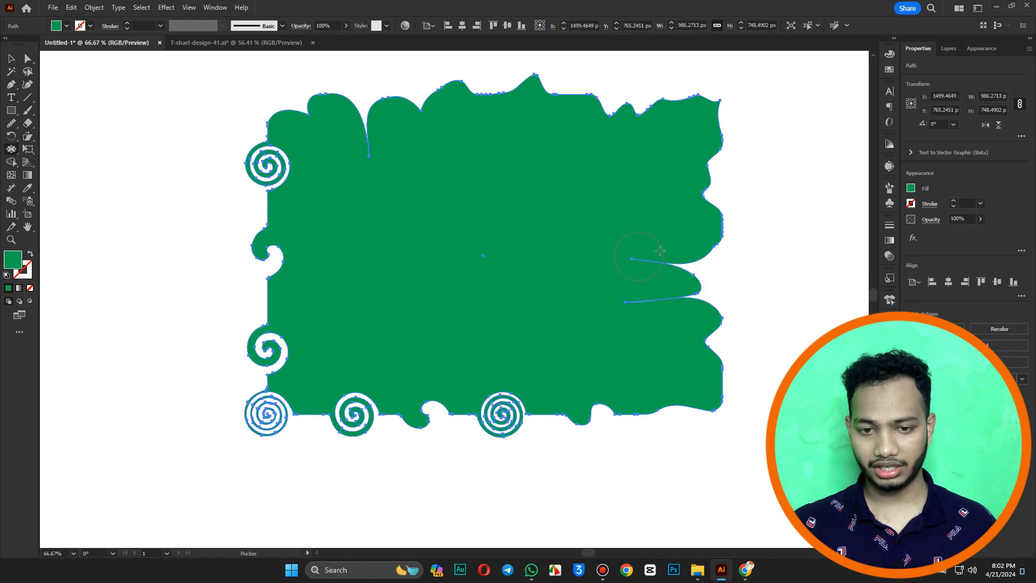
pyautogui.moveTo(747, 219); pyautogui.dragTo(668, 202)
pyautogui.moveTo(724, 179); pyautogui.dragTo(660, 170)
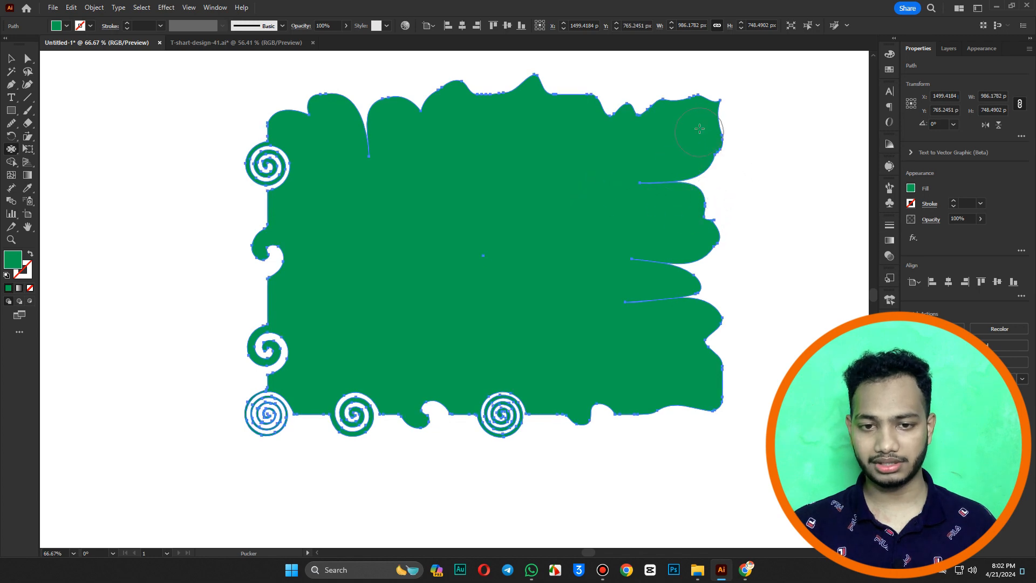
pyautogui.moveTo(723, 103); pyautogui.dragTo(639, 156)
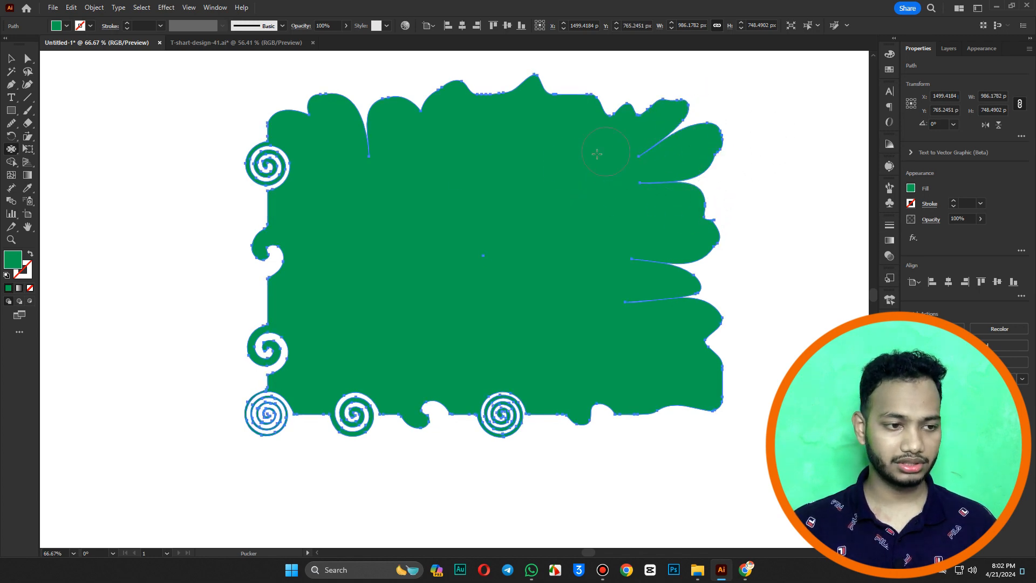
# Use the Bloat Tool to pull a long curved arm and two shorter thick arms out of the shape's right side.
pyautogui.click(11, 150)
pyautogui.click(62, 198)
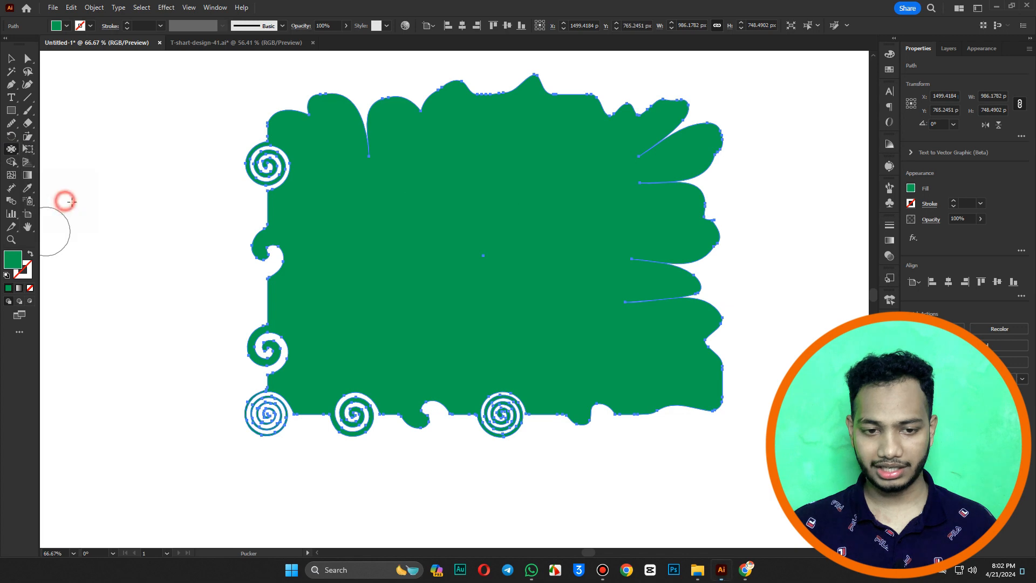
pyautogui.moveTo(712, 233)
pyautogui.mouseDown()
pyautogui.moveTo(593, 253)
pyautogui.moveTo(546, 246)
pyautogui.moveTo(582, 243)
pyautogui.moveTo(650, 201)
pyautogui.moveTo(692, 227)
pyautogui.moveTo(700, 287)
pyautogui.mouseUp()
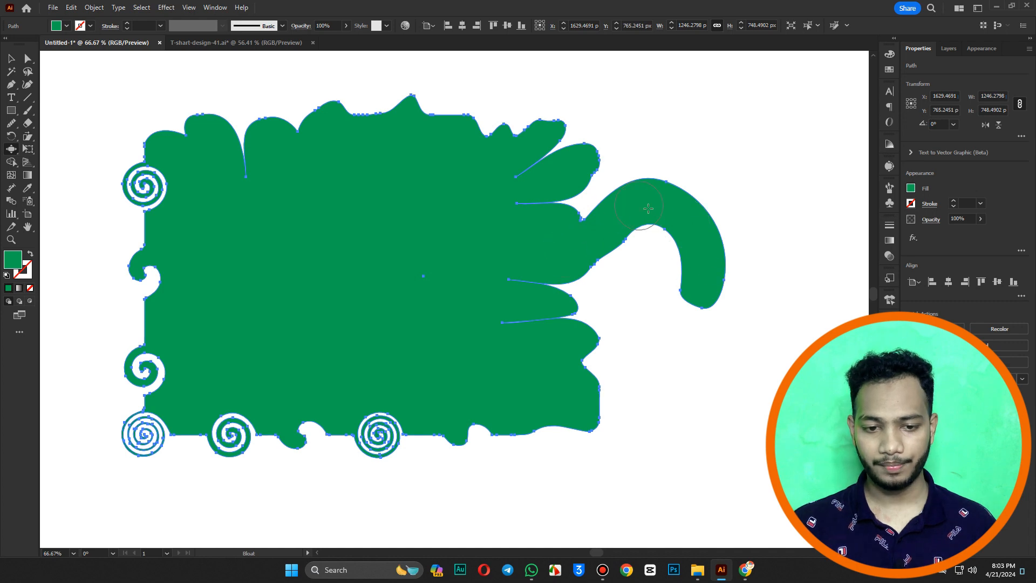
pyautogui.scroll(-2, 668, 323)
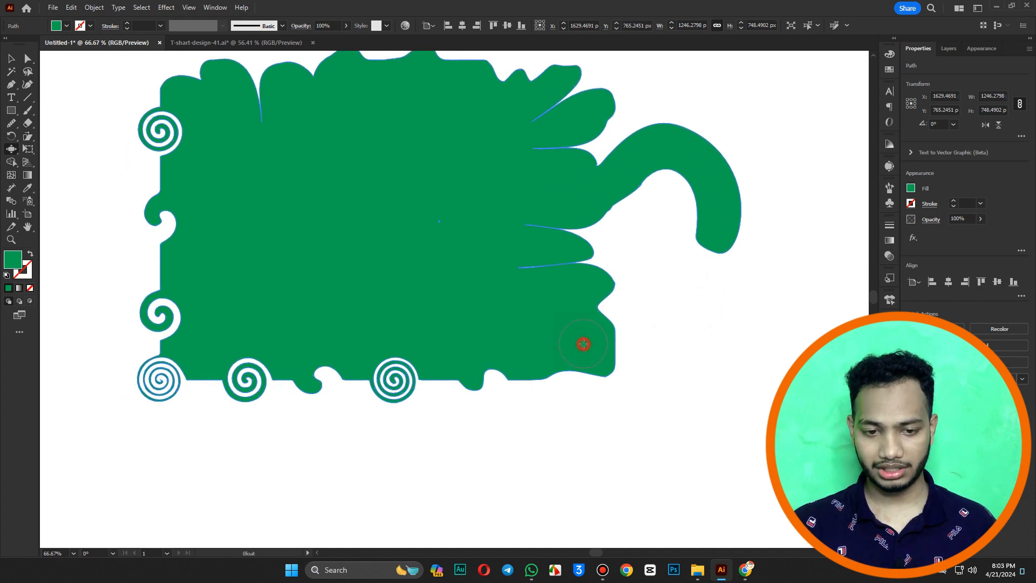
pyautogui.moveTo(583, 344)
pyautogui.mouseDown()
pyautogui.moveTo(617, 383)
pyautogui.moveTo(724, 384)
pyautogui.moveTo(737, 340)
pyautogui.mouseUp()
pyautogui.moveTo(589, 336)
pyautogui.mouseDown()
pyautogui.moveTo(610, 301)
pyautogui.moveTo(672, 299)
pyautogui.moveTo(722, 320)
pyautogui.mouseUp()
# Bloat a thick arm upward out of the shape's upper edge and a short one outward from its left edge.
pyautogui.scroll(2, 619, 216)
pyautogui.hscroll(-2, 619, 217)
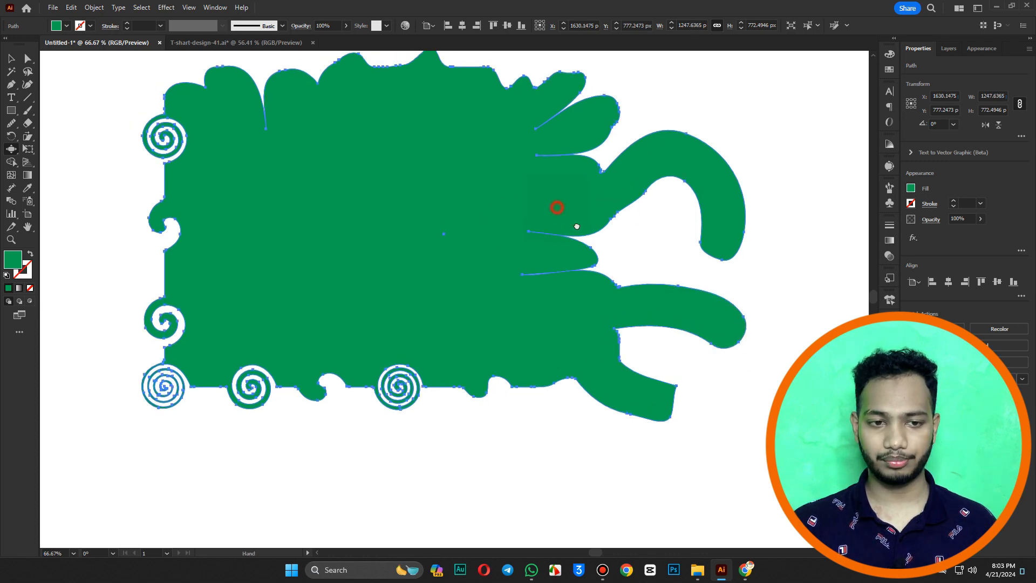
pyautogui.scroll(3, 471, 134)
pyautogui.moveTo(472, 132)
pyautogui.mouseDown()
pyautogui.moveTo(442, 113)
pyautogui.moveTo(313, 93)
pyautogui.moveTo(326, 109)
pyautogui.mouseUp()
pyautogui.moveTo(364, 207); pyautogui.dragTo(458, 174)
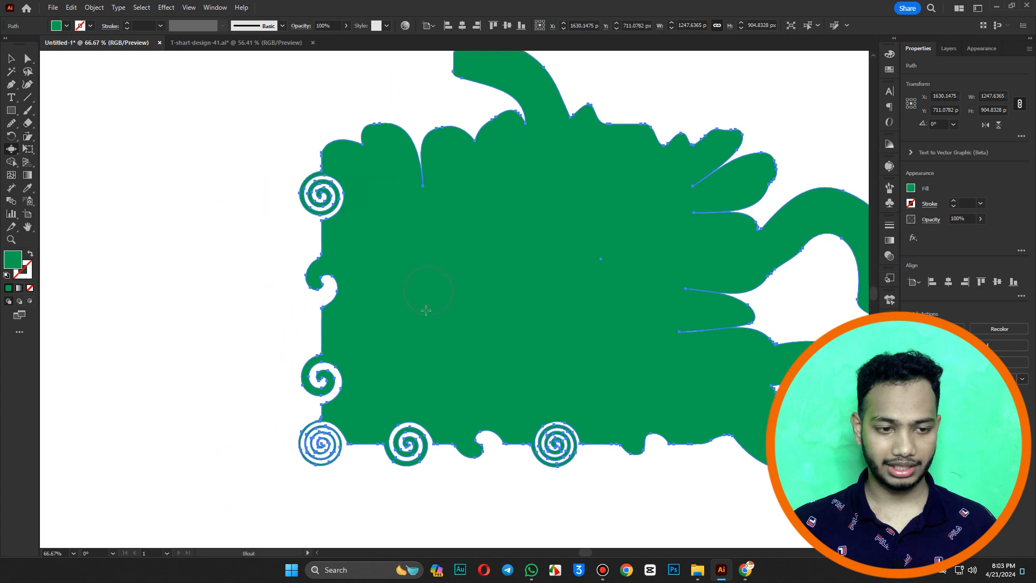
pyautogui.moveTo(326, 330)
pyautogui.mouseDown()
pyautogui.moveTo(233, 303)
pyautogui.moveTo(215, 225)
pyautogui.mouseUp()
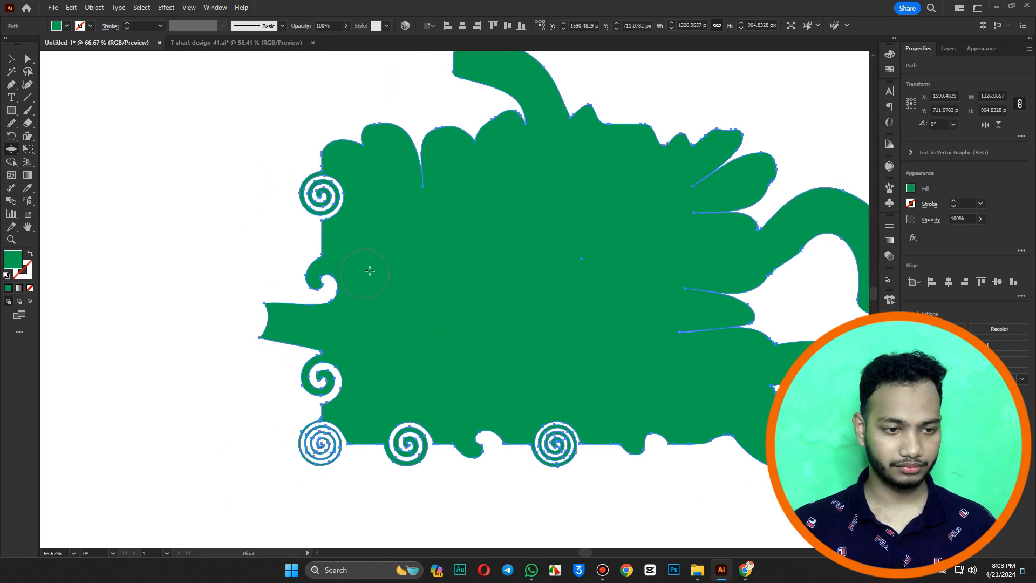
# Bloat a long rounded arm outward from the upper part of the green shape's left edge, and switch to the Scallop Tool.
pyautogui.moveTo(356, 252); pyautogui.dragTo(208, 232)
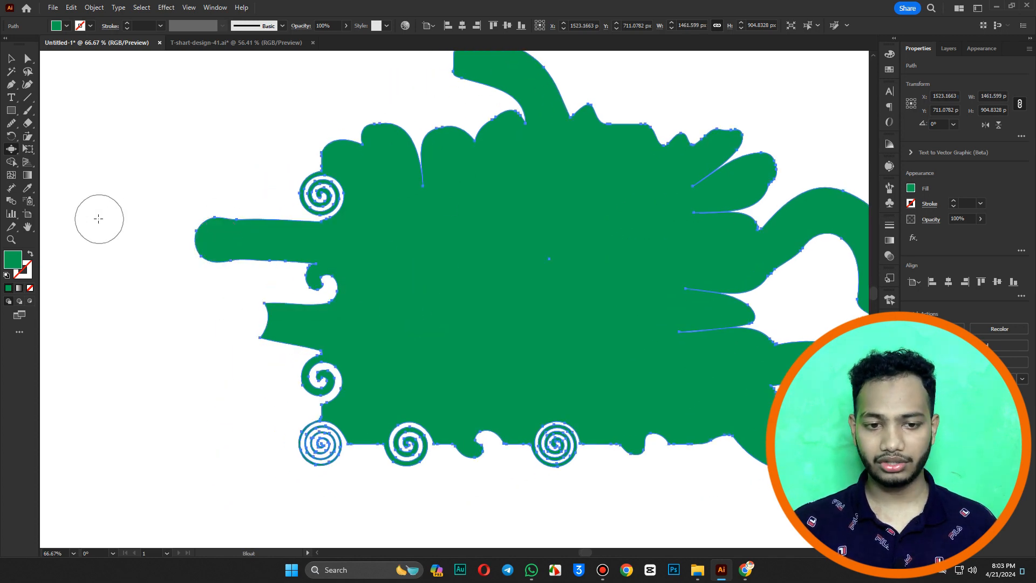
pyautogui.click(13, 154)
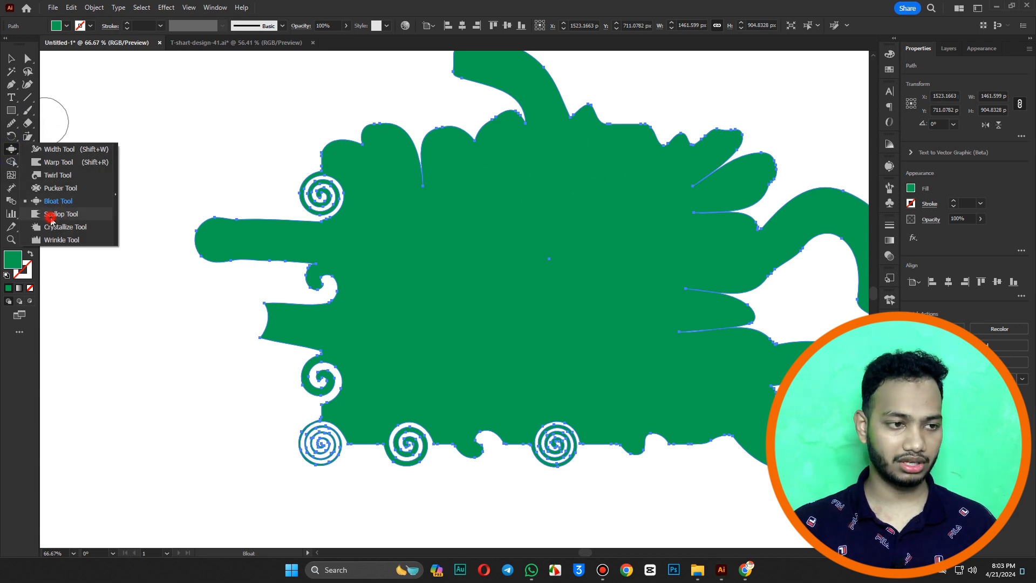
pyautogui.click(52, 215)
# Draw a new rectangle about 685 × 497 px in the empty area to the left of the green shape.
pyautogui.moveTo(591, 184); pyautogui.dragTo(579, 135)
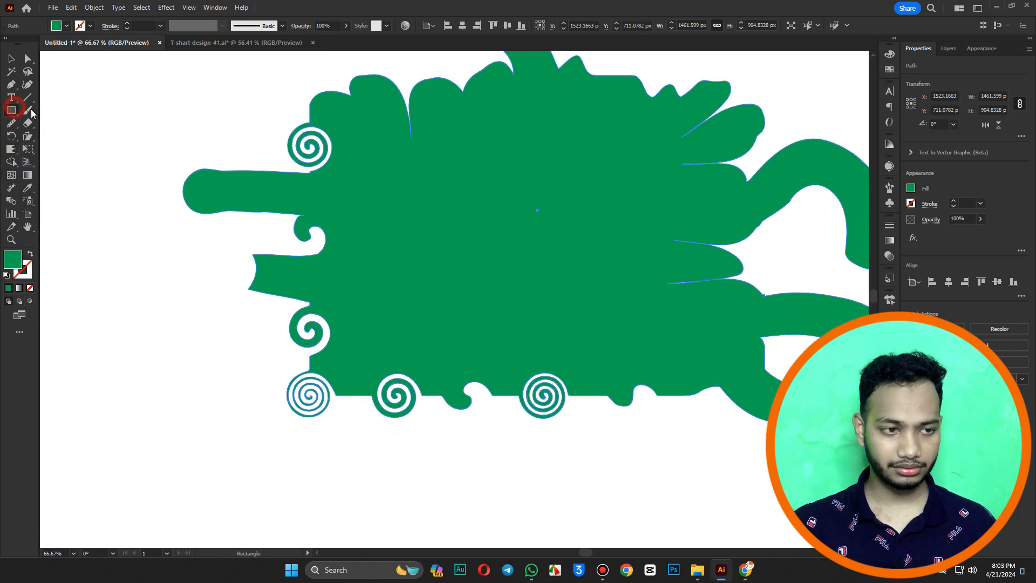
pyautogui.moveTo(215, 127); pyautogui.dragTo(406, 230)
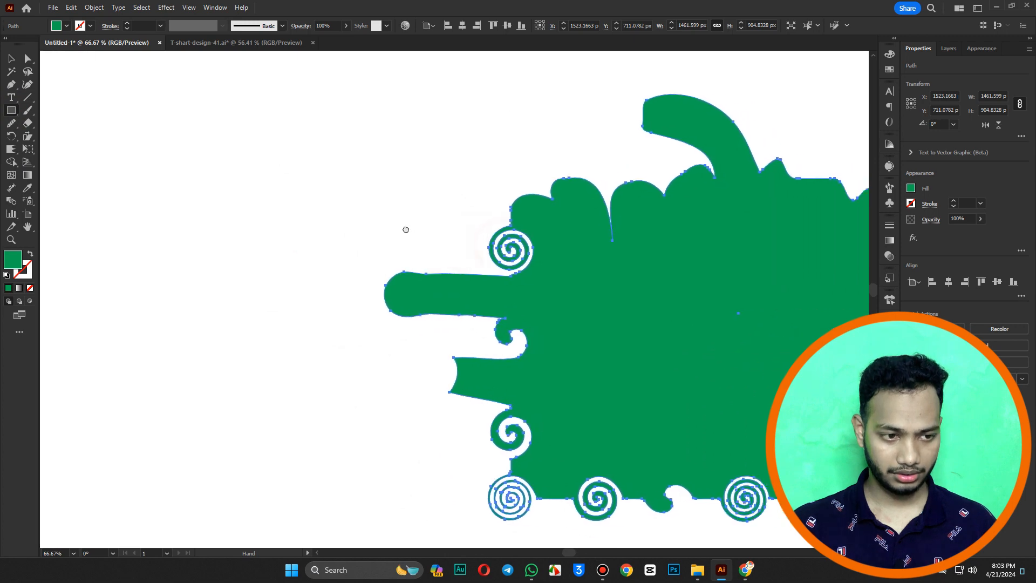
pyautogui.moveTo(532, 318); pyautogui.dragTo(774, 376)
pyautogui.moveTo(146, 182); pyautogui.dragTo(479, 422)
# Recolor the new rectangle's fill to a pinkish magenta by setting yellow to 0%, magenta to 100% and reducing cyan.
pyautogui.click(890, 58)
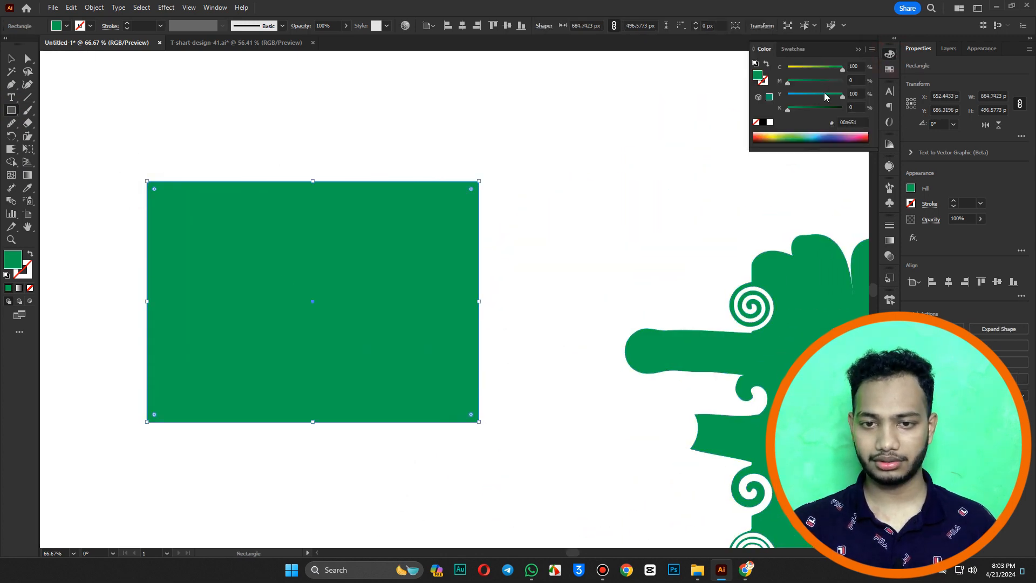
pyautogui.click(807, 95)
pyautogui.click(842, 81)
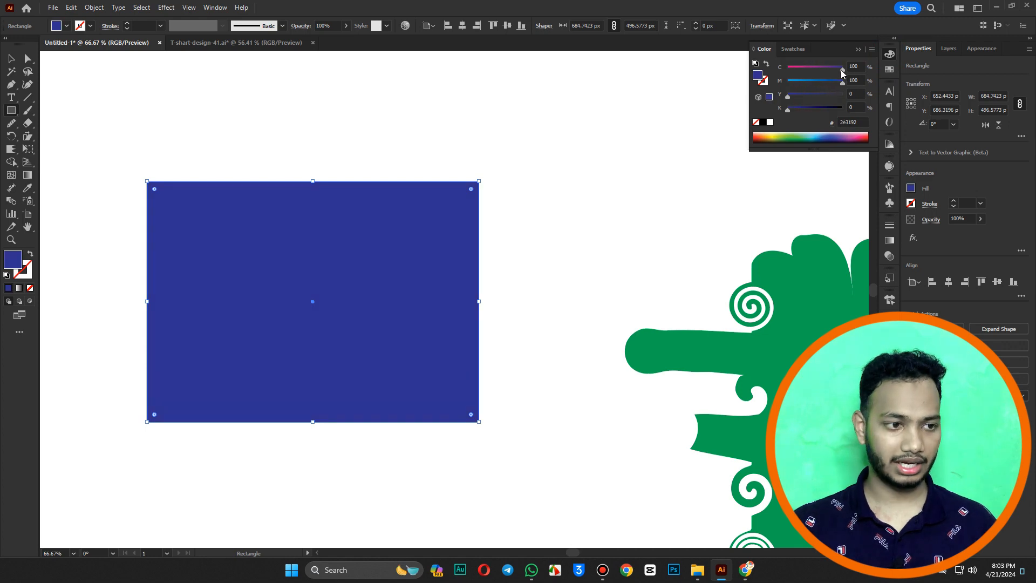
pyautogui.moveTo(842, 70); pyautogui.dragTo(805, 70)
pyautogui.click(890, 54)
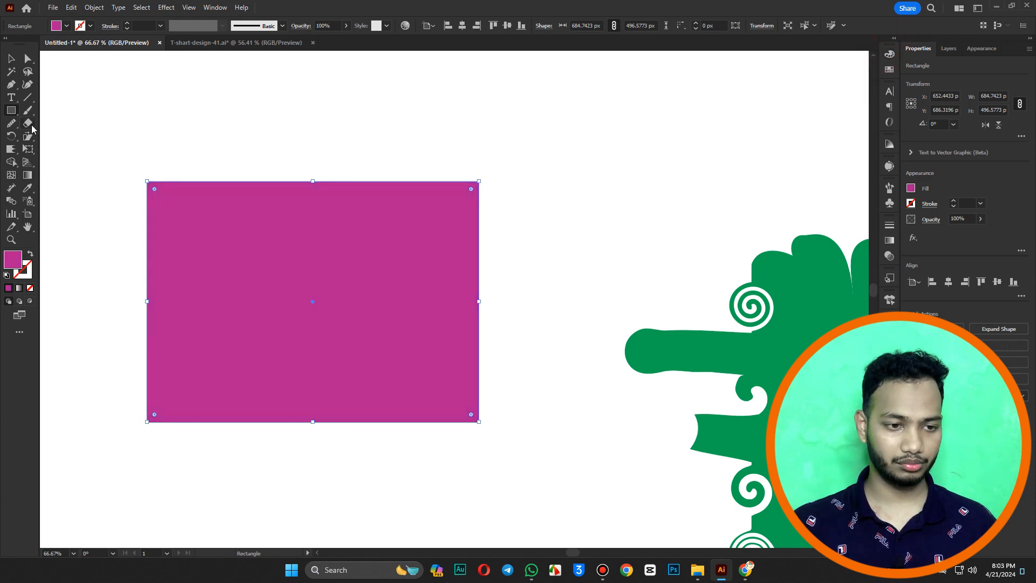
# Use the Scallop Tool to ripple the magenta rectangle's upper edge, around the upper-right corner and down the right edge.
pyautogui.click(12, 160)
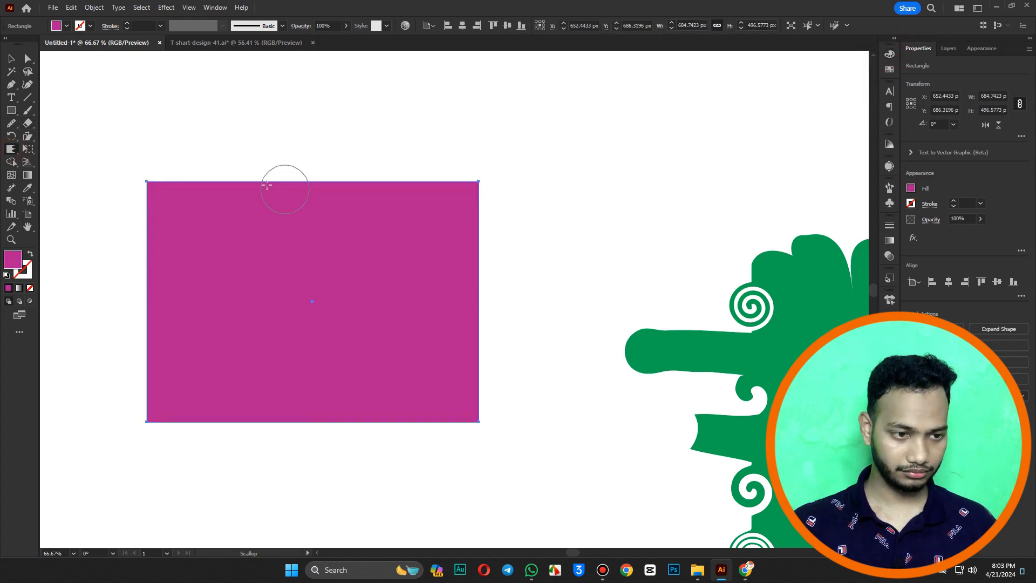
pyautogui.rightClick(9, 153)
pyautogui.click(62, 215)
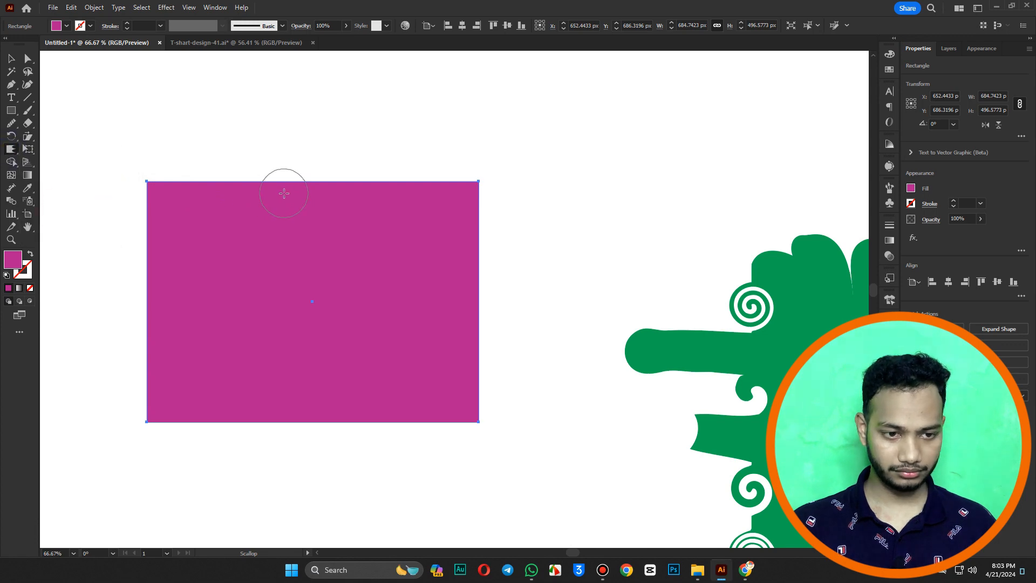
pyautogui.moveTo(292, 182)
pyautogui.mouseDown()
pyautogui.moveTo(296, 210)
pyautogui.moveTo(385, 147)
pyautogui.mouseUp()
pyautogui.moveTo(409, 183); pyautogui.dragTo(430, 142)
pyautogui.moveTo(445, 192)
pyautogui.mouseDown()
pyautogui.moveTo(474, 180)
pyautogui.moveTo(474, 232)
pyautogui.moveTo(509, 266)
pyautogui.moveTo(476, 308)
pyautogui.moveTo(445, 291)
pyautogui.moveTo(471, 272)
pyautogui.mouseUp()
# Scallop further fanned notches into the upper and middle parts of the rectangle's right edge.
pyautogui.scroll(4, 470, 273)
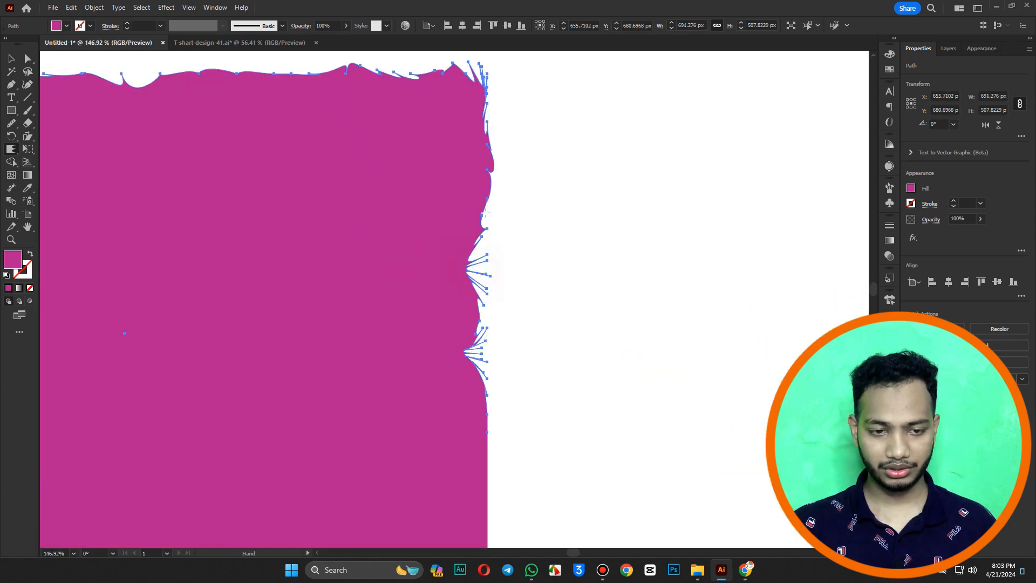
pyautogui.moveTo(492, 184); pyautogui.dragTo(238, 199)
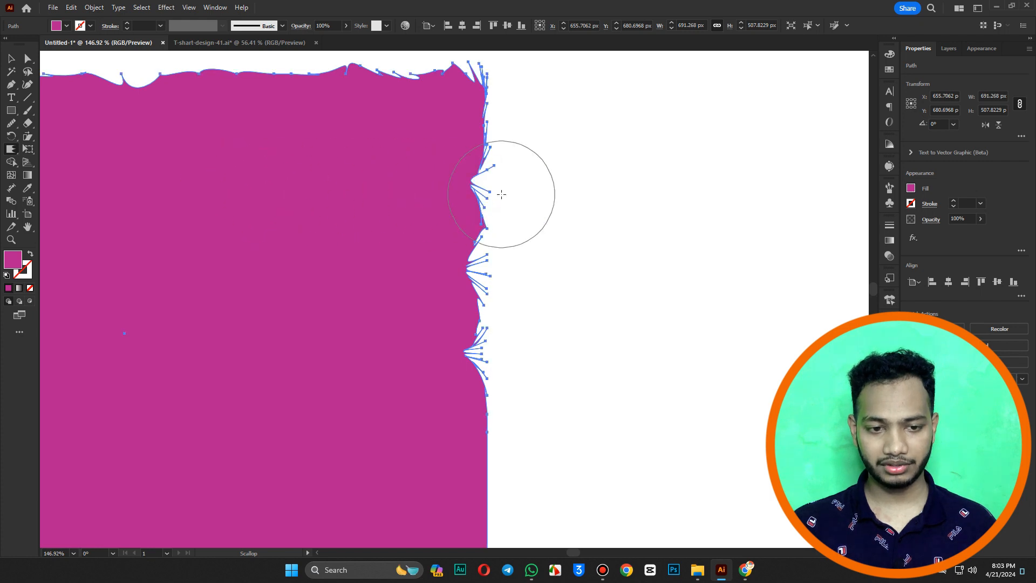
pyautogui.moveTo(485, 376); pyautogui.dragTo(488, 196)
pyautogui.moveTo(489, 271); pyautogui.dragTo(491, 270)
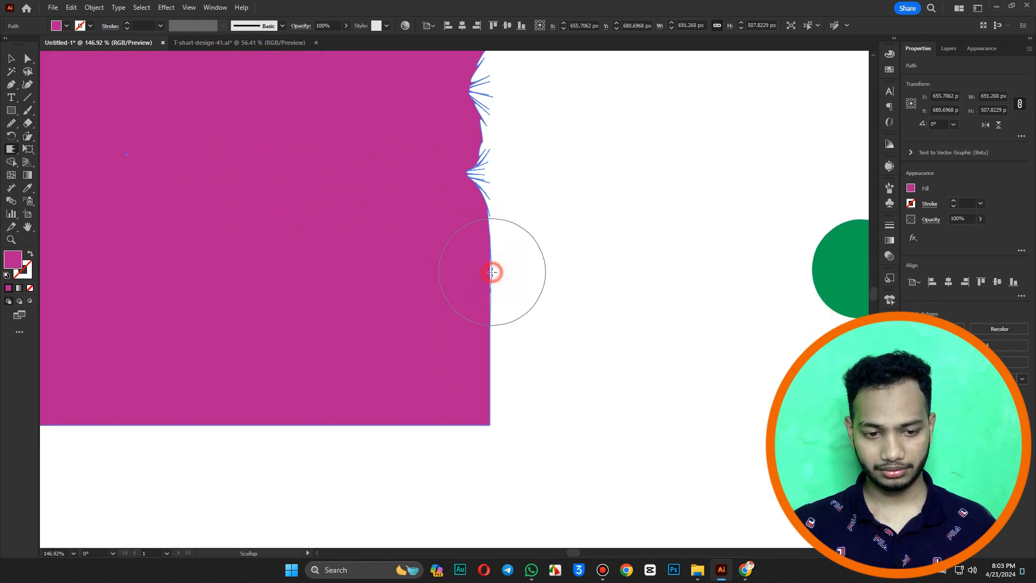
# Try scalloping notches into the lower end of the right edge, along the bottom edge and into the left edge.
pyautogui.moveTo(491, 370); pyautogui.dragTo(489, 363)
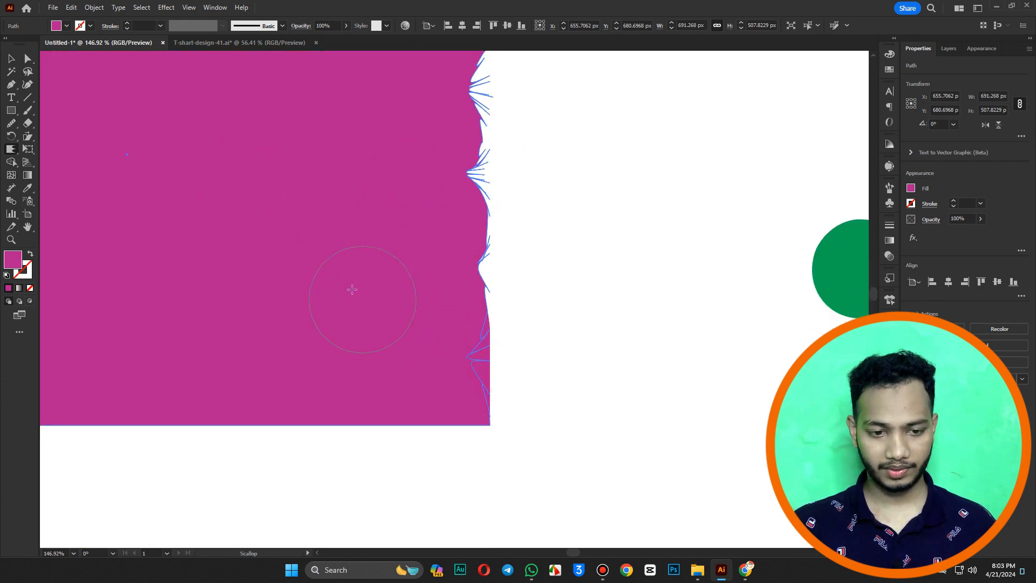
pyautogui.moveTo(452, 407)
pyautogui.mouseDown()
pyautogui.moveTo(491, 350)
pyautogui.moveTo(389, 316)
pyautogui.mouseUp()
pyautogui.moveTo(256, 368)
pyautogui.mouseDown()
pyautogui.moveTo(155, 339)
pyautogui.moveTo(169, 317)
pyautogui.moveTo(224, 300)
pyautogui.moveTo(630, 301)
pyautogui.mouseUp()
pyautogui.keyDown('ctrl'); pyautogui.click(593, 402); pyautogui.keyUp('ctrl')
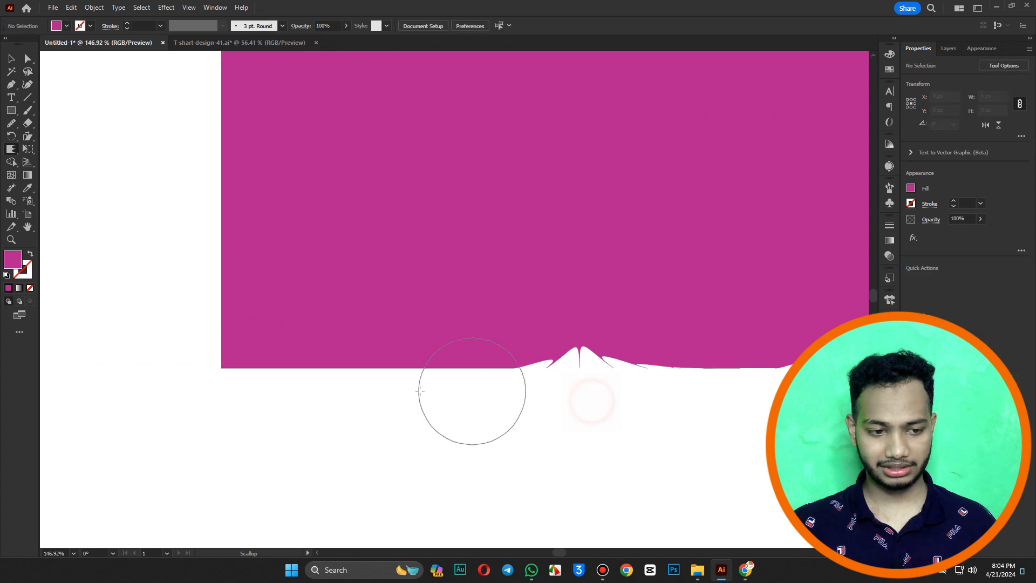
pyautogui.keyDown('ctrl'); pyautogui.click(373, 335); pyautogui.keyUp('ctrl')
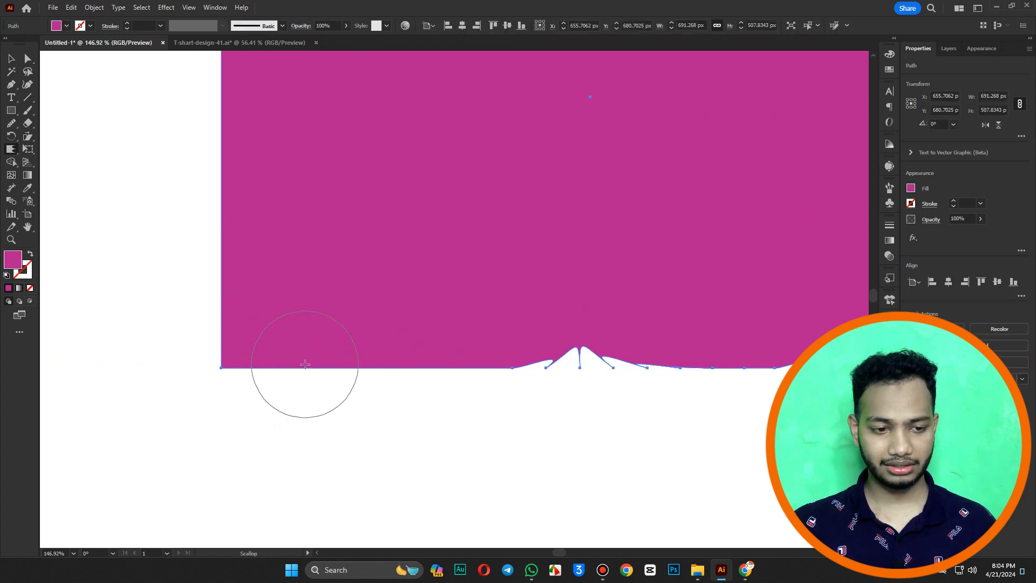
pyautogui.moveTo(303, 366); pyautogui.dragTo(304, 366)
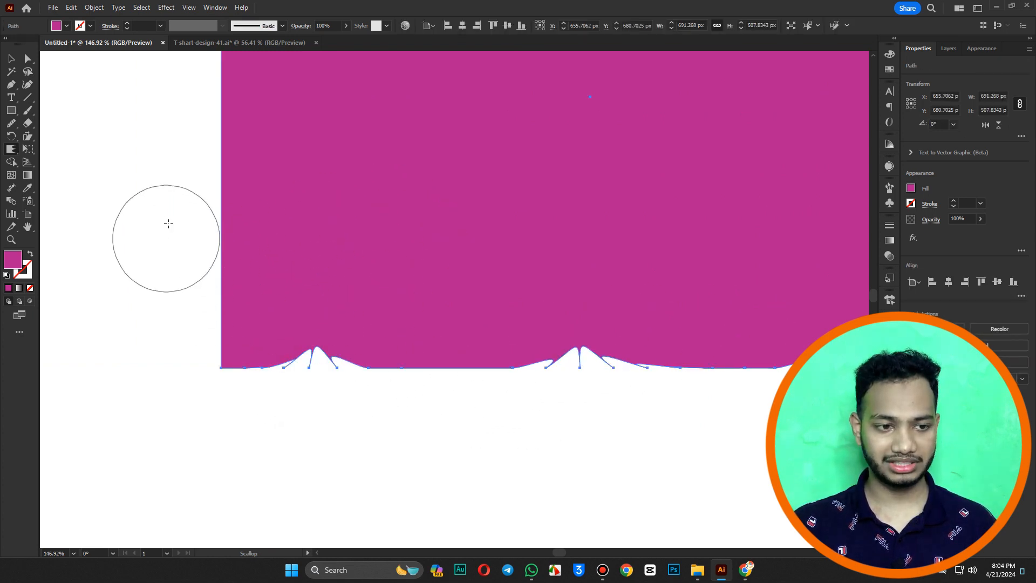
pyautogui.moveTo(221, 191); pyautogui.dragTo(221, 190)
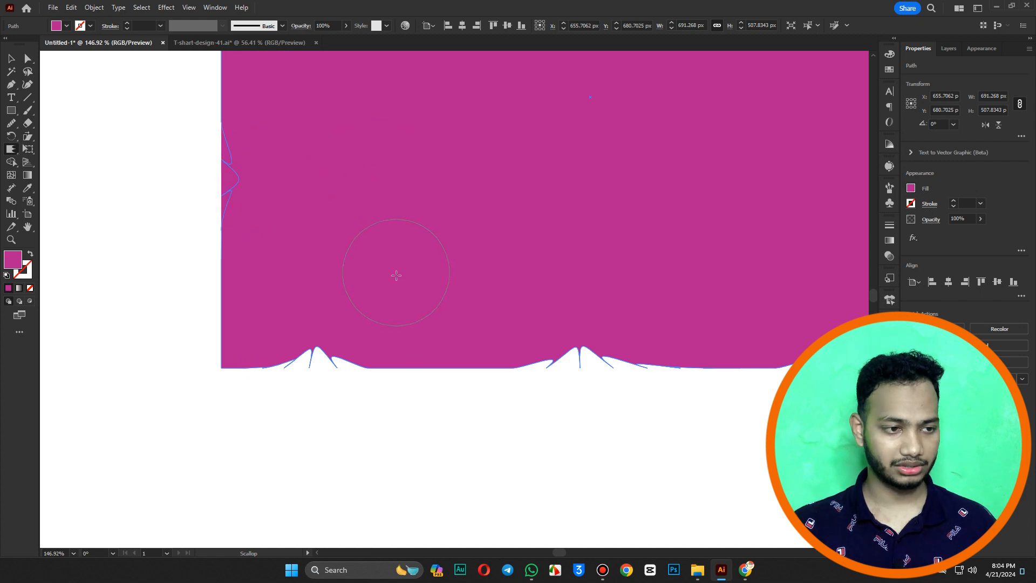
# Switch to the Crystallize Tool with the whole magenta shape in view.
pyautogui.scroll(-2, 100, 227)
pyautogui.moveTo(146, 210); pyautogui.dragTo(213, 291)
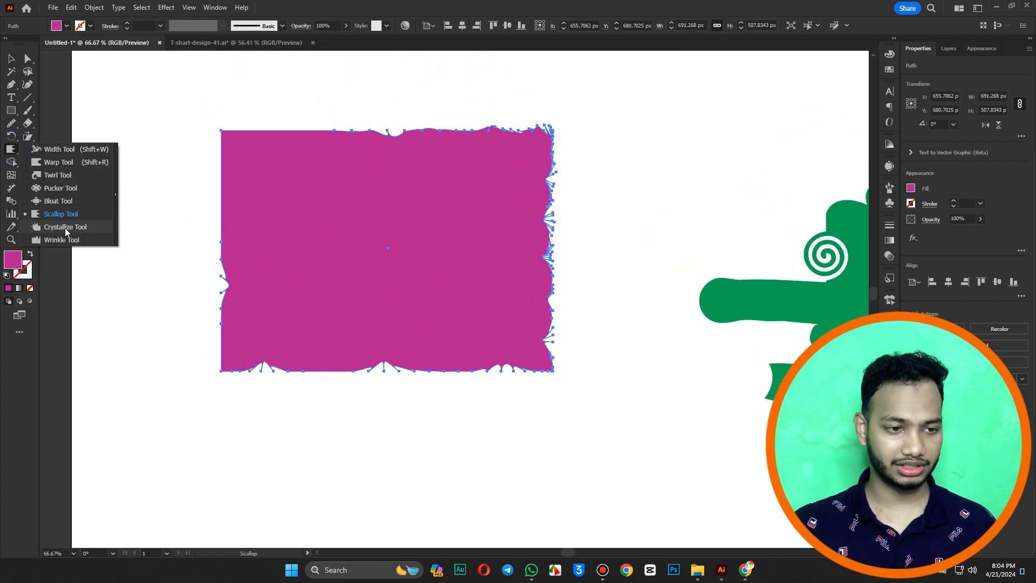
pyautogui.click(65, 227)
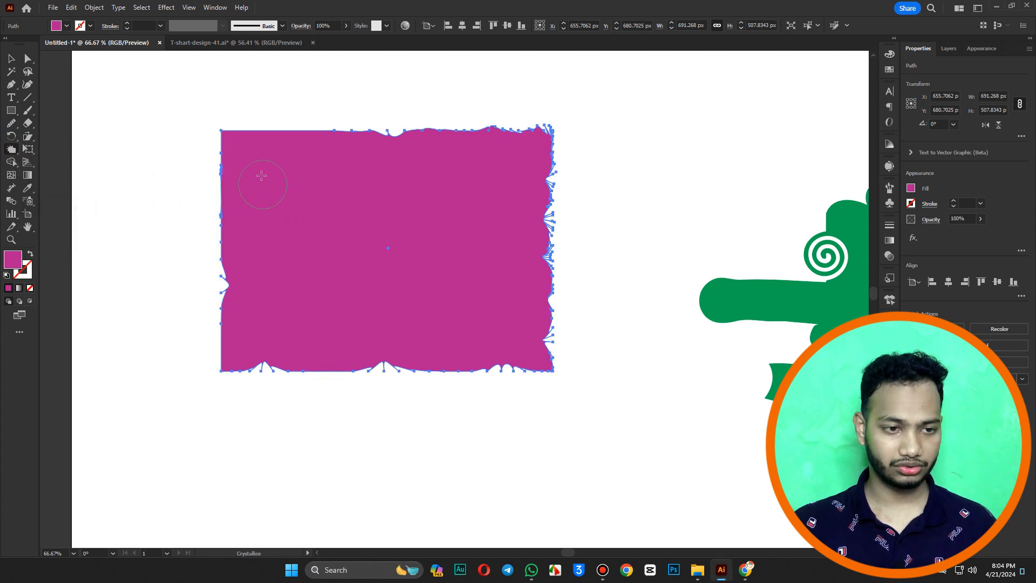
# Try to crystallize the left part of the magenta shape's upper edge.
pyautogui.click(273, 132)
pyautogui.moveTo(292, 132)
pyautogui.mouseDown()
pyautogui.moveTo(274, 134)
pyautogui.moveTo(348, 139)
pyautogui.moveTo(305, 110)
pyautogui.mouseUp()
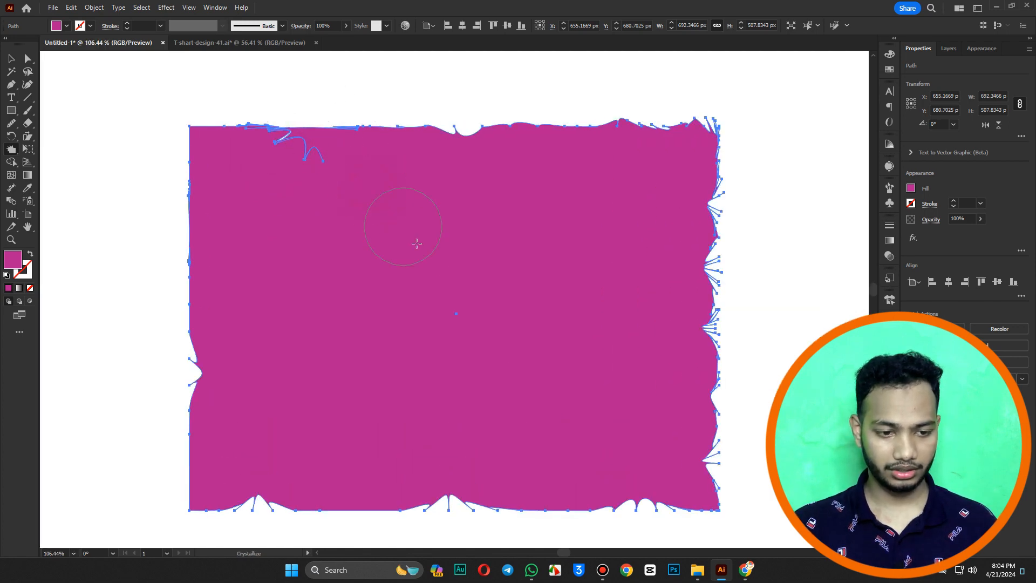
pyautogui.scroll(-3, 417, 243)
pyautogui.hscroll(3, 459, 269)
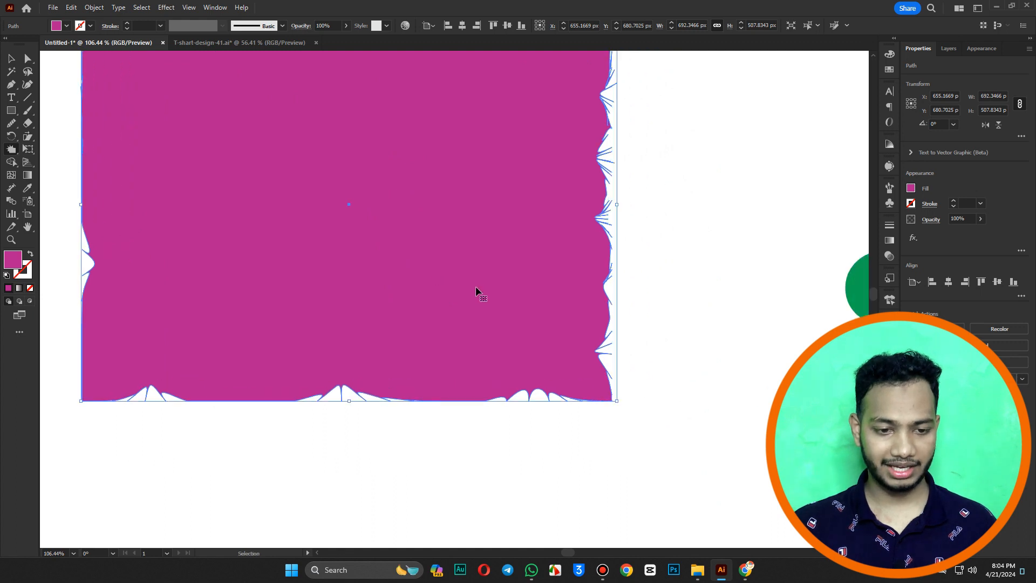
# Undo the crystallized strokes and the scallops on the bottom edge, left edge and lower end of the right edge.
pyautogui.hotkey('ctrl', 'z')
pyautogui.hotkey('ctrl', 'z')
pyautogui.hotkey('ctrl', 'z')
pyautogui.hotkey('ctrl', 'z')
pyautogui.hotkey('ctrl', 'z')
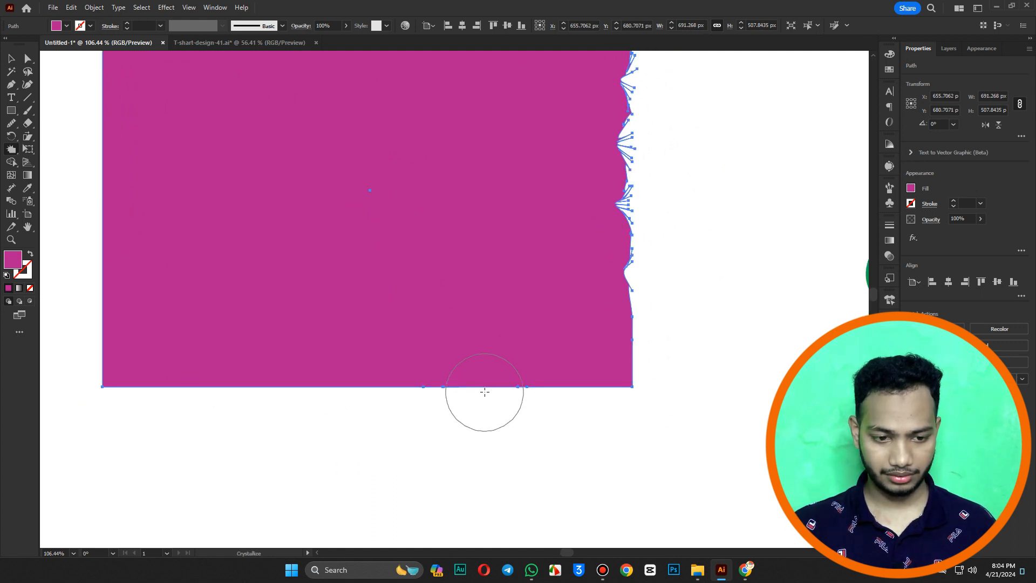
# Crystallize the bottom edge with a slanted cluster of long spikes, a pointed inward notch and small spikes further left.
pyautogui.moveTo(488, 386)
pyautogui.mouseDown()
pyautogui.moveTo(429, 386)
pyautogui.moveTo(435, 419)
pyautogui.mouseUp()
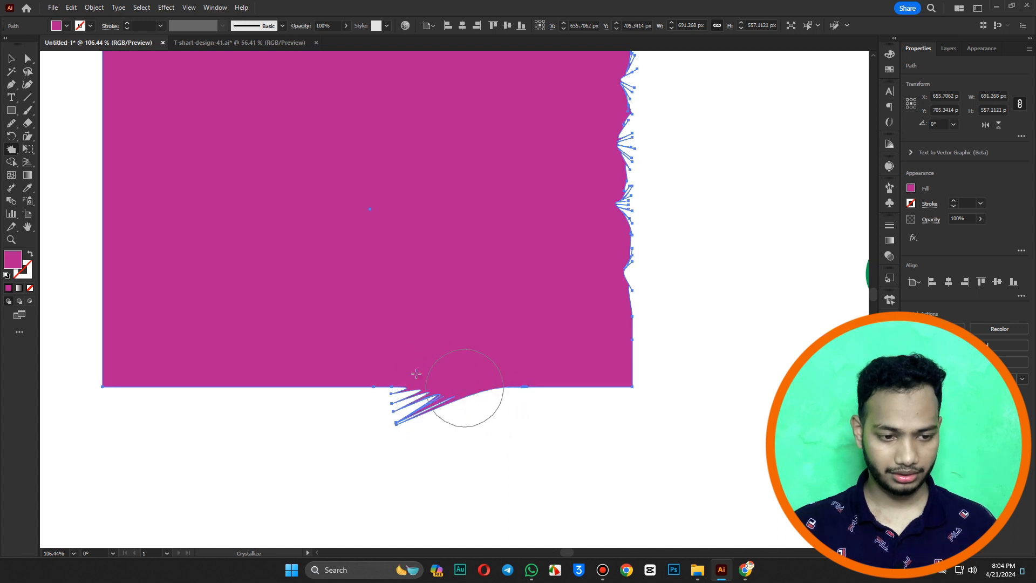
pyautogui.moveTo(303, 385); pyautogui.dragTo(298, 417)
pyautogui.click(312, 389)
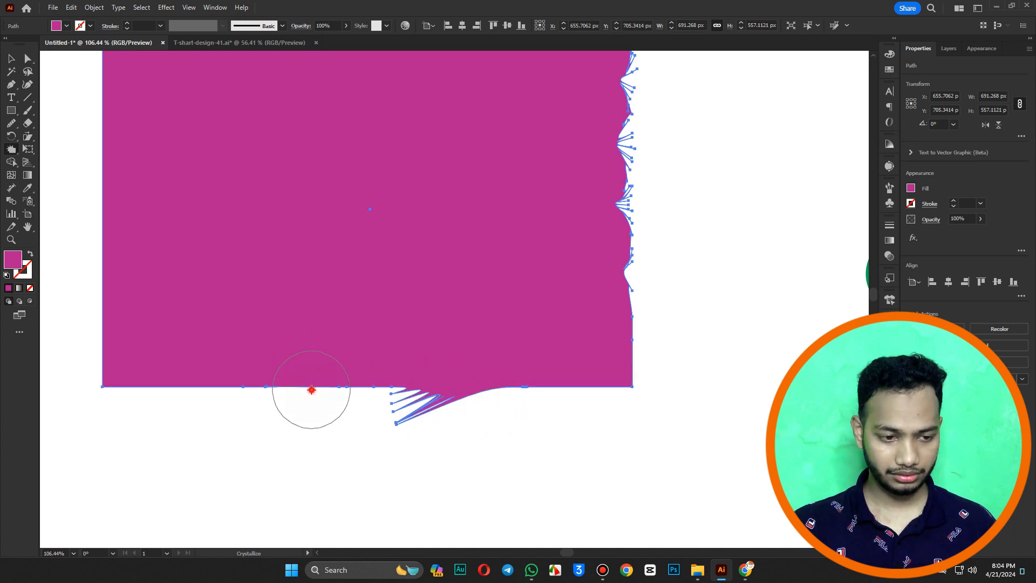
pyautogui.click(248, 389)
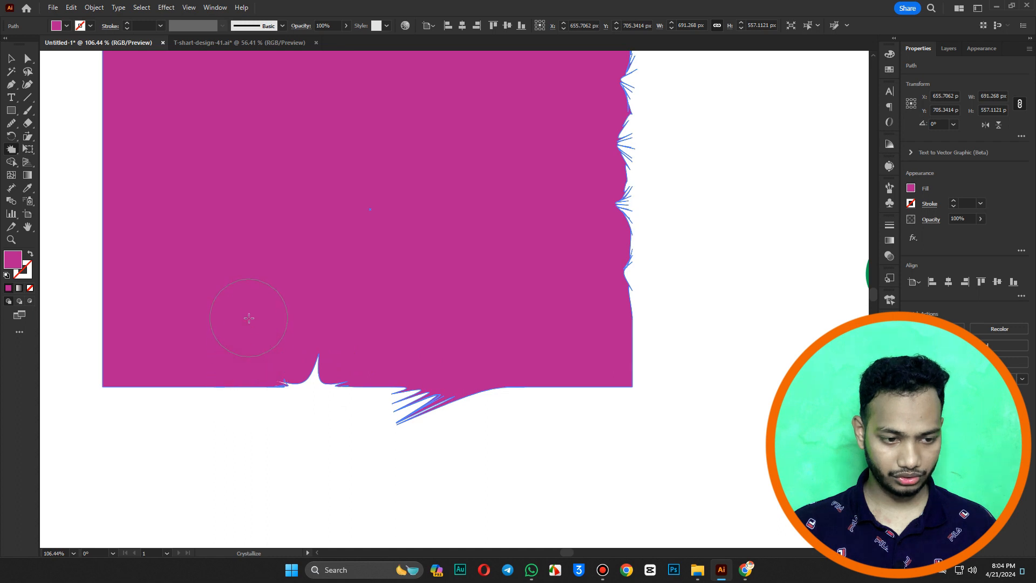
pyautogui.press('space')
pyautogui.moveTo(236, 372); pyautogui.dragTo(286, 366)
pyautogui.click(250, 379)
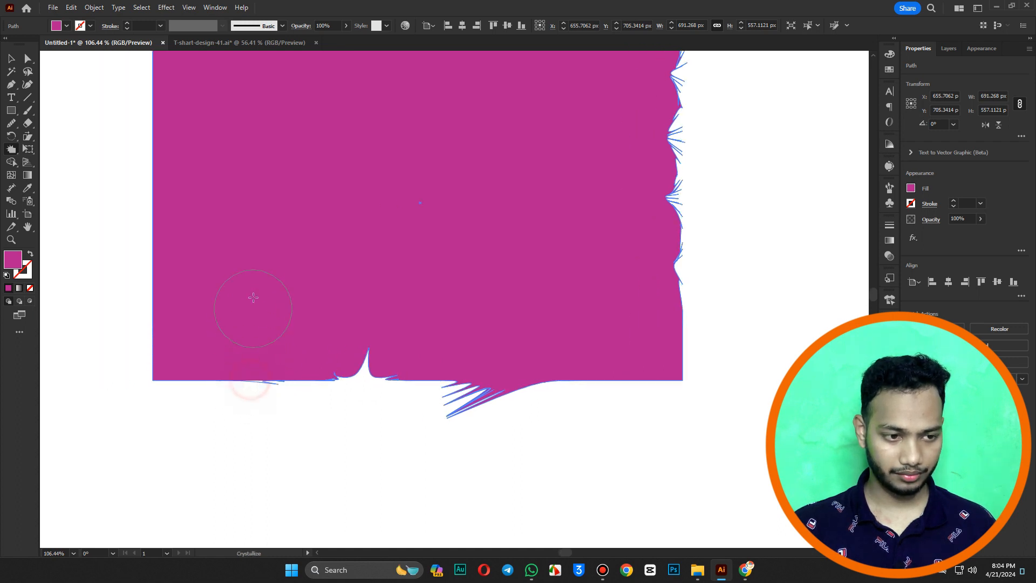
# Crystallize spikes outward from the magenta shape's left edge and a tall spike upward from the left part of its upper edge.
pyautogui.moveTo(154, 233)
pyautogui.mouseDown()
pyautogui.moveTo(248, 239)
pyautogui.moveTo(115, 219)
pyautogui.moveTo(139, 151)
pyautogui.moveTo(155, 254)
pyautogui.moveTo(264, 218)
pyautogui.mouseUp()
pyautogui.moveTo(252, 300); pyautogui.dragTo(255, 307)
pyautogui.moveTo(240, 202); pyautogui.dragTo(160, 166)
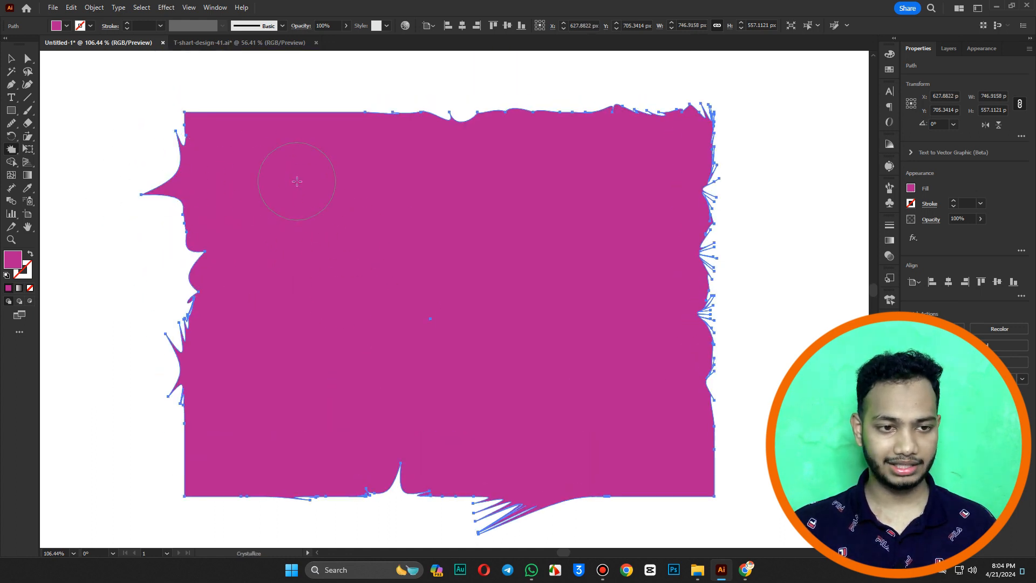
pyautogui.moveTo(291, 153)
pyautogui.mouseDown()
pyautogui.moveTo(287, 89)
pyautogui.moveTo(343, 86)
pyautogui.mouseUp()
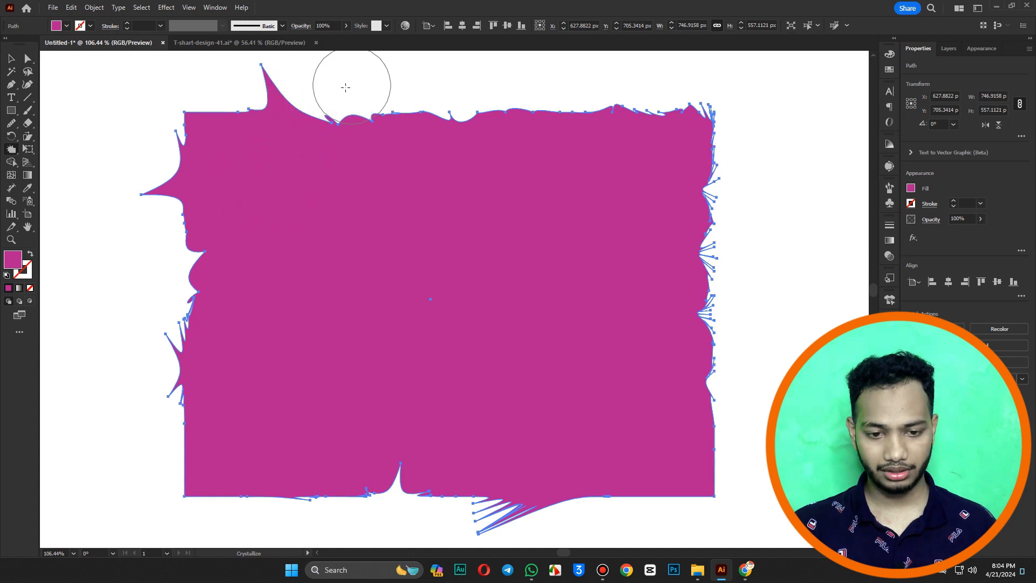
pyautogui.moveTo(255, 144)
pyautogui.mouseDown()
pyautogui.moveTo(369, 216)
pyautogui.moveTo(305, 161)
pyautogui.mouseUp()
# Crystallize a burst of long spikes out of the lower-right corner and a cluster of spikes inward through the bottom edge.
pyautogui.moveTo(673, 268); pyautogui.dragTo(535, 169)
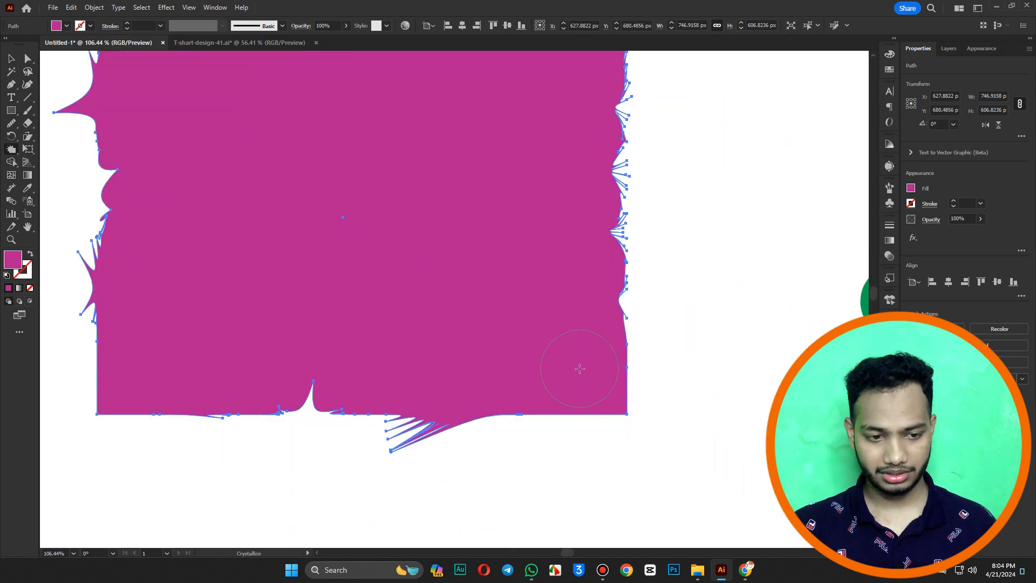
pyautogui.moveTo(580, 368)
pyautogui.mouseDown()
pyautogui.moveTo(643, 423)
pyautogui.moveTo(718, 423)
pyautogui.mouseUp()
pyautogui.moveTo(417, 400); pyautogui.dragTo(471, 349)
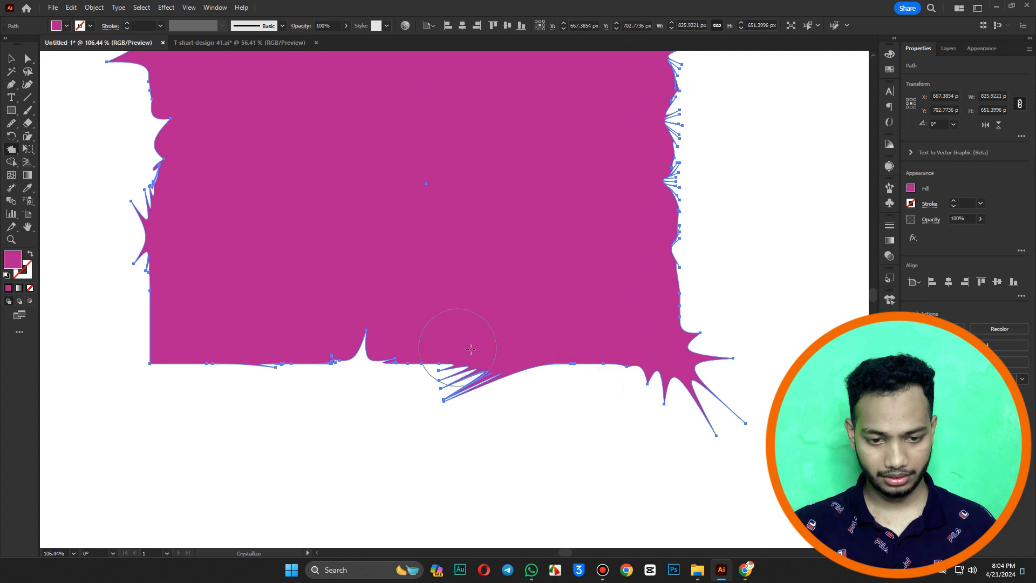
pyautogui.moveTo(555, 366)
pyautogui.mouseDown()
pyautogui.moveTo(553, 454)
pyautogui.moveTo(572, 322)
pyautogui.moveTo(554, 275)
pyautogui.moveTo(568, 252)
pyautogui.mouseUp()
# Crystallize long spikes outward from the magenta shape's lower-left corner and deselect the shape.
pyautogui.moveTo(450, 255); pyautogui.dragTo(518, 248)
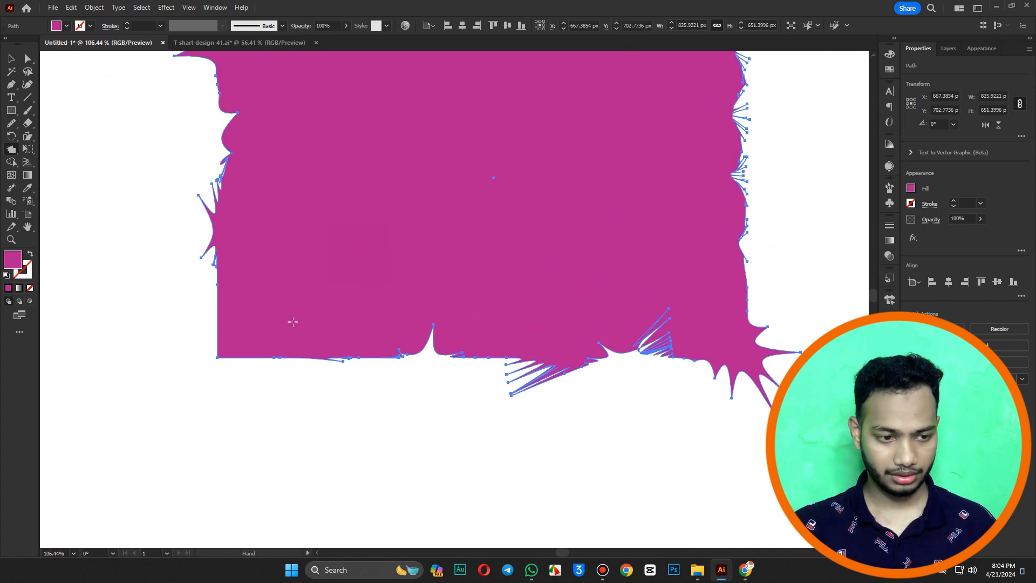
pyautogui.moveTo(293, 322)
pyautogui.mouseDown()
pyautogui.moveTo(223, 392)
pyautogui.moveTo(226, 315)
pyautogui.moveTo(154, 318)
pyautogui.mouseUp()
pyautogui.keyDown('ctrl'); pyautogui.click(403, 431); pyautogui.keyUp('ctrl')
pyautogui.scroll(-1, 406, 428)
pyautogui.moveTo(377, 370); pyautogui.dragTo(392, 412)
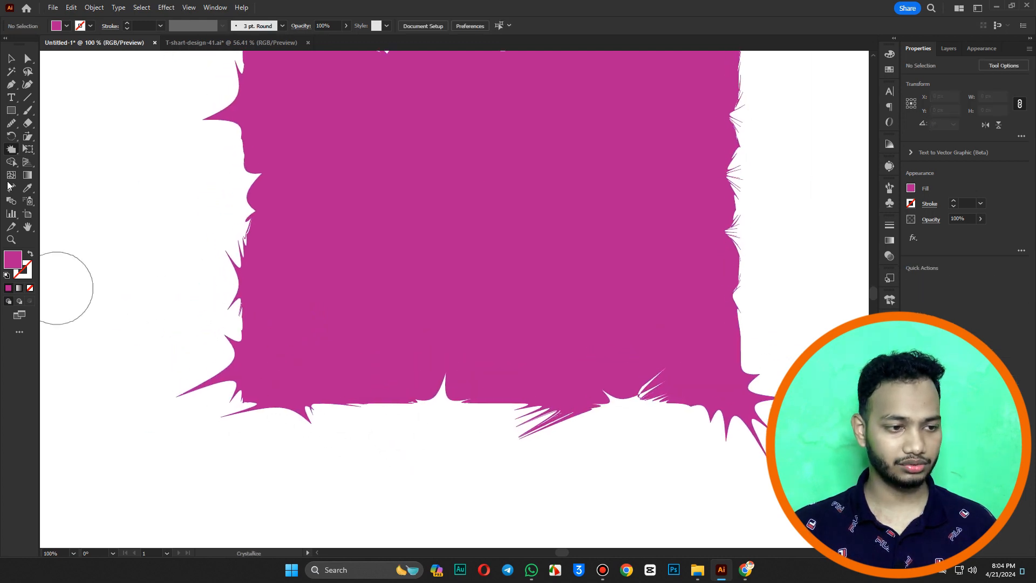
# Select the Wrinkle Tool, and draw a new magenta rectangle about 388 × 220 px to the right of the crystallized shape.
pyautogui.click(12, 148)
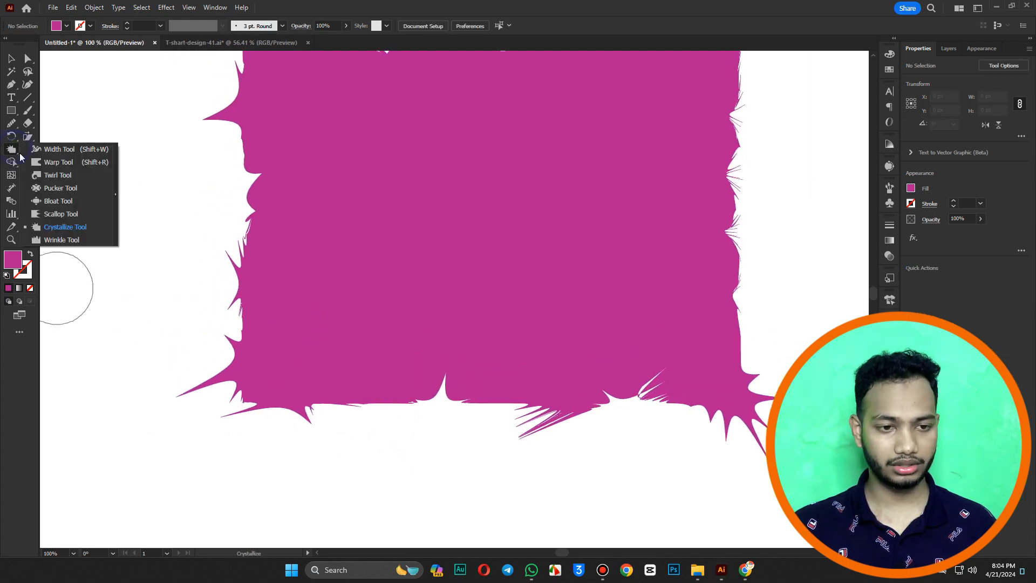
pyautogui.click(62, 241)
pyautogui.moveTo(395, 175); pyautogui.dragTo(363, 300)
pyautogui.moveTo(432, 245); pyautogui.dragTo(378, 237)
pyautogui.moveTo(598, 247); pyautogui.dragTo(546, 141)
pyautogui.moveTo(672, 247); pyautogui.dragTo(513, 246)
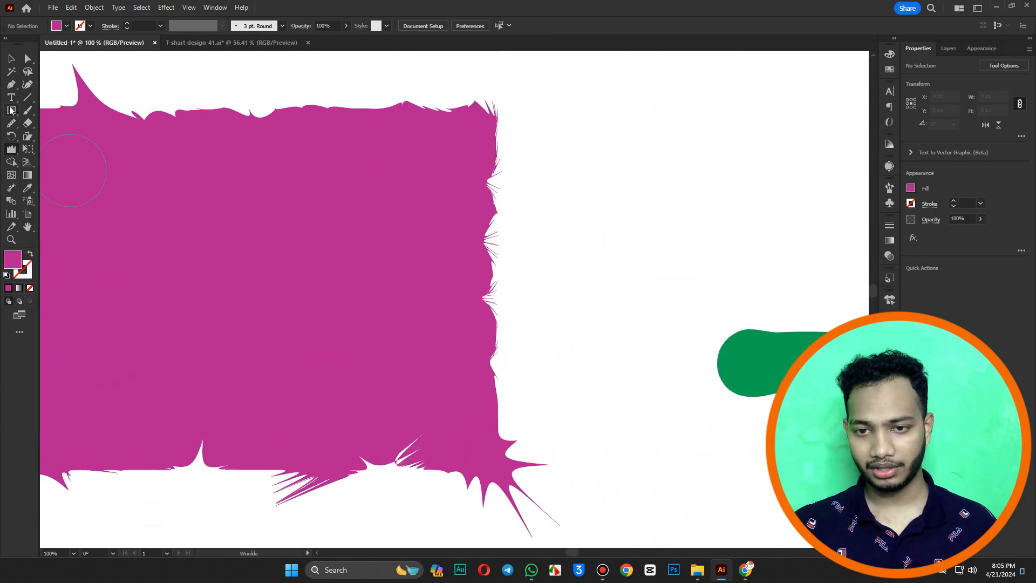
pyautogui.moveTo(526, 115)
pyautogui.mouseDown()
pyautogui.moveTo(689, 238)
pyautogui.moveTo(809, 275)
pyautogui.mouseUp()
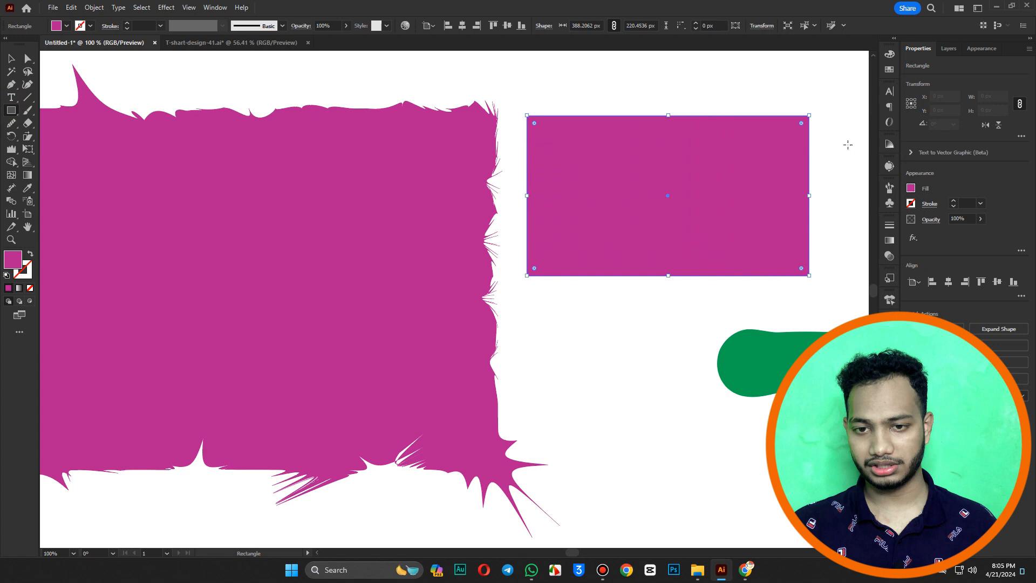
# Fill the newly drawn magenta rectangle with red and activate the Wrinkle tool.
pyautogui.click(890, 69)
pyautogui.click(889, 69)
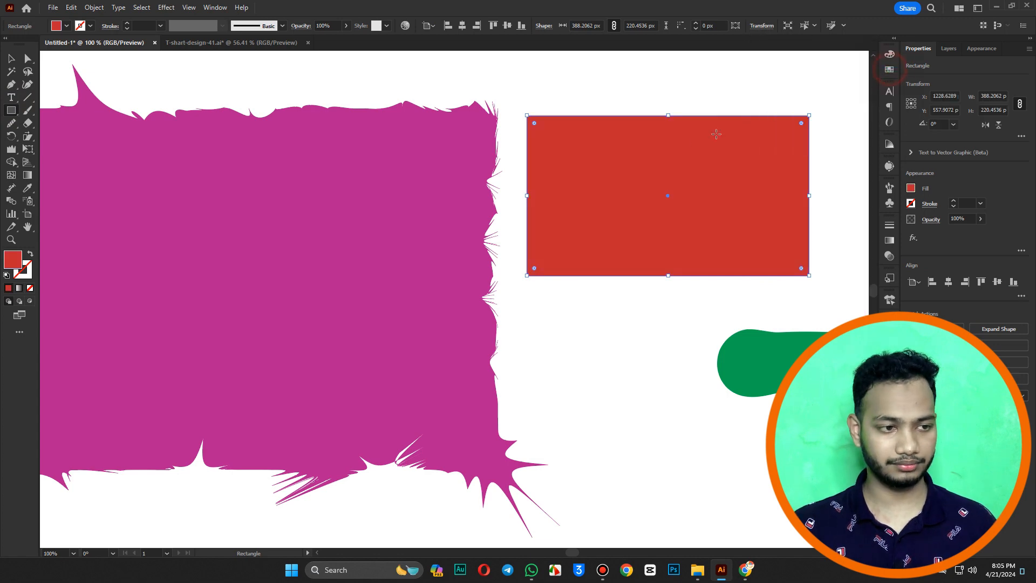
pyautogui.click(12, 150)
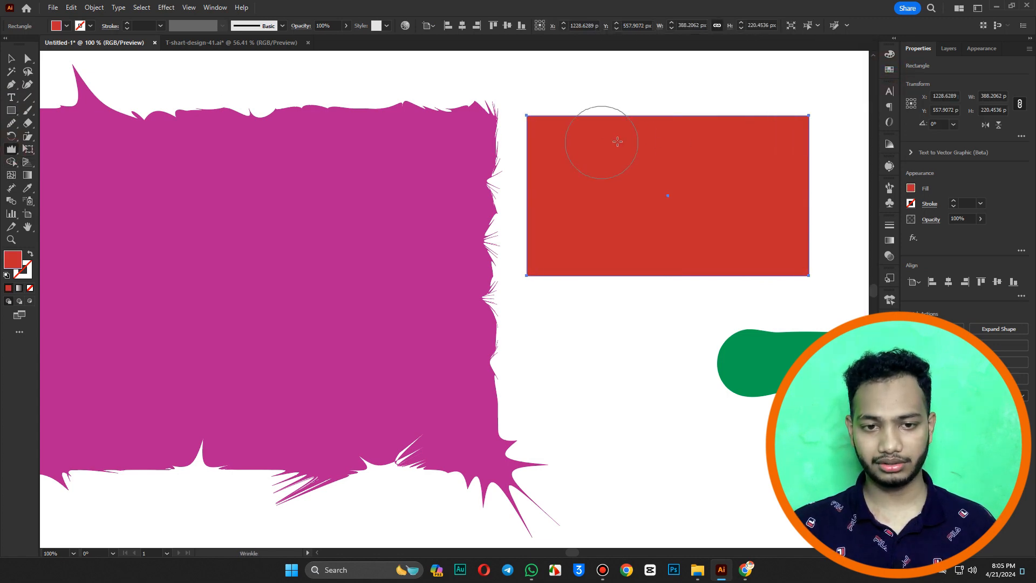
# Wrinkle the red rectangle's entire upper edge into irregular jagged peaks.
pyautogui.moveTo(653, 122)
pyautogui.mouseDown()
pyautogui.moveTo(654, 106)
pyautogui.moveTo(642, 140)
pyautogui.mouseUp()
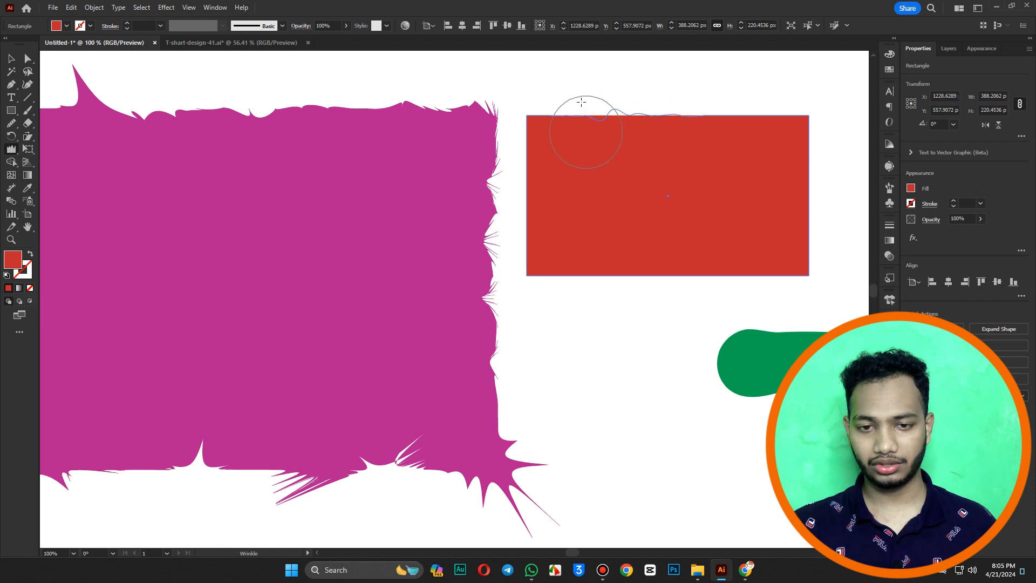
pyautogui.moveTo(581, 102); pyautogui.dragTo(587, 123)
pyautogui.moveTo(748, 120)
pyautogui.mouseDown()
pyautogui.moveTo(745, 97)
pyautogui.moveTo(734, 111)
pyautogui.moveTo(751, 115)
pyautogui.moveTo(647, 132)
pyautogui.moveTo(763, 115)
pyautogui.moveTo(589, 123)
pyautogui.moveTo(555, 108)
pyautogui.moveTo(736, 127)
pyautogui.moveTo(710, 115)
pyautogui.moveTo(786, 111)
pyautogui.mouseUp()
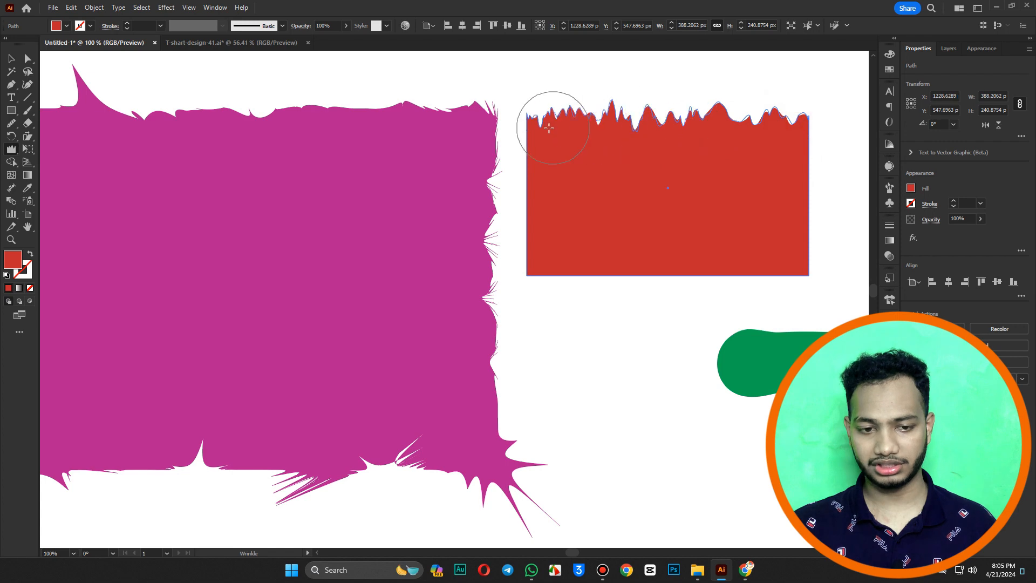
pyautogui.moveTo(549, 127); pyautogui.dragTo(556, 130)
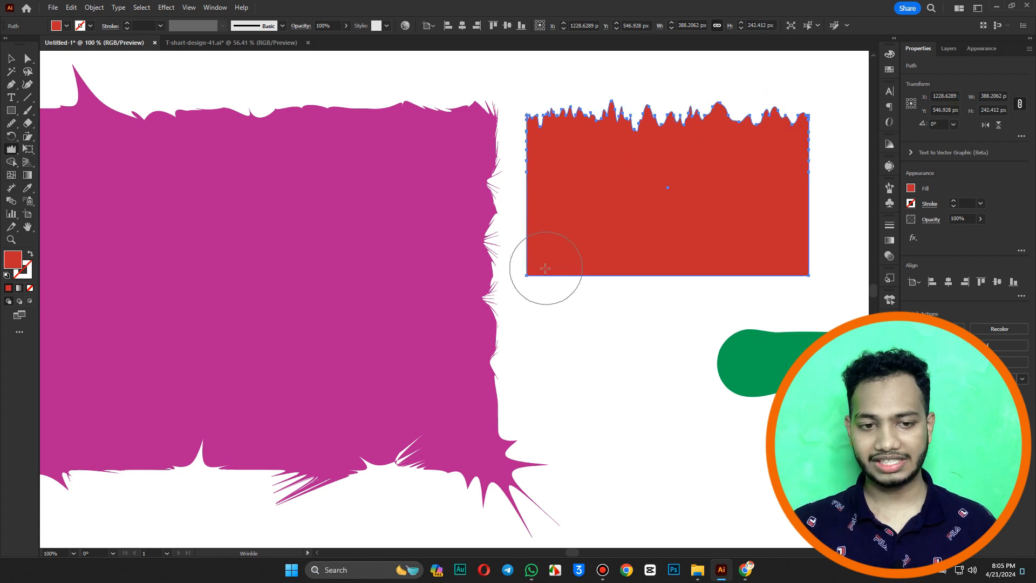
# Wrinkle the red rectangle's lower-left corner and its whole bottom edge into jagged ripples.
pyautogui.moveTo(545, 268); pyautogui.dragTo(522, 232)
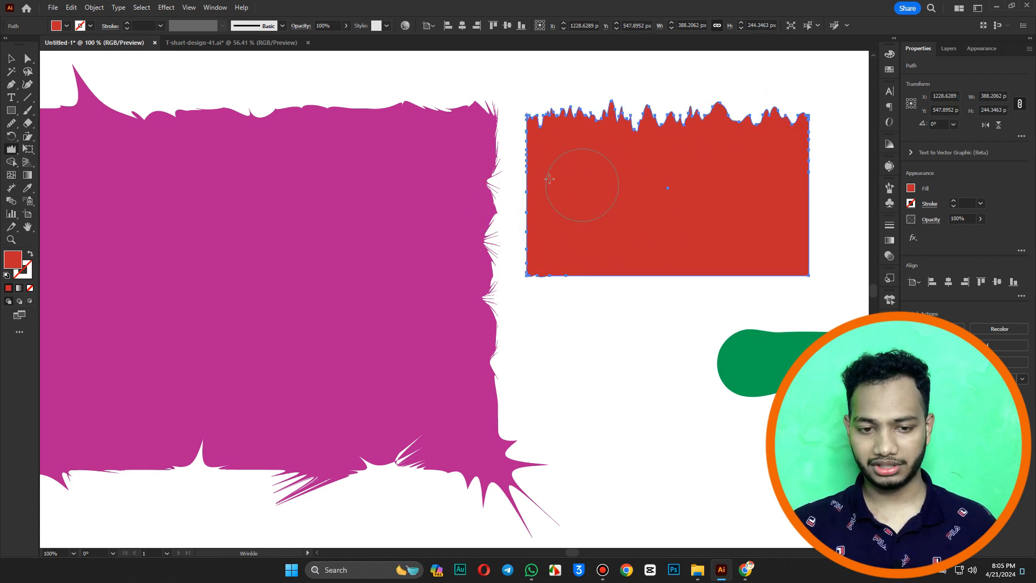
pyautogui.moveTo(629, 252)
pyautogui.mouseDown()
pyautogui.moveTo(578, 274)
pyautogui.moveTo(620, 283)
pyautogui.moveTo(629, 245)
pyautogui.moveTo(621, 270)
pyautogui.moveTo(699, 283)
pyautogui.moveTo(736, 276)
pyautogui.moveTo(691, 258)
pyautogui.moveTo(587, 277)
pyautogui.moveTo(617, 284)
pyautogui.moveTo(665, 266)
pyautogui.moveTo(731, 268)
pyautogui.moveTo(550, 263)
pyautogui.mouseUp()
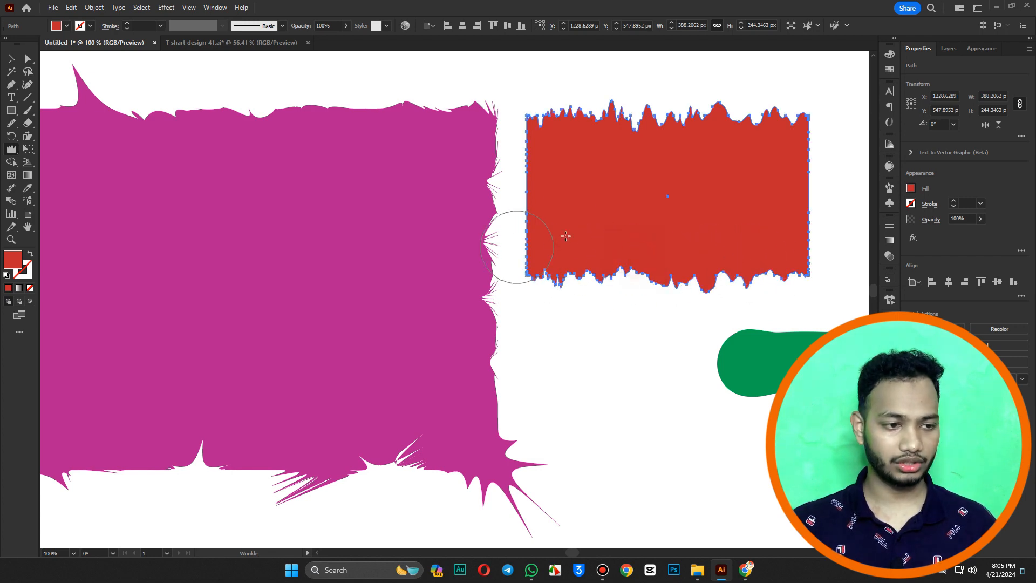
pyautogui.click(11, 149)
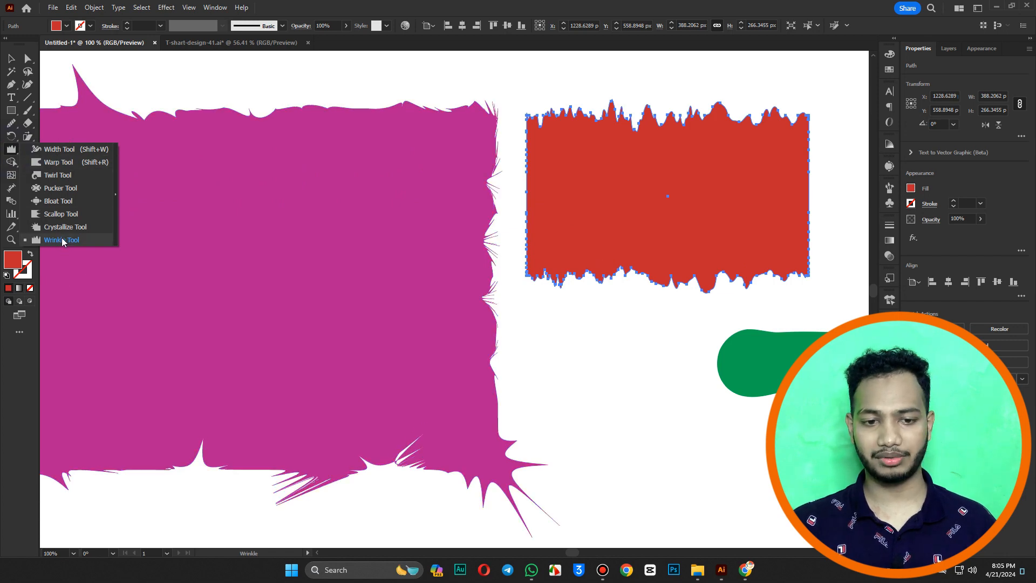
# Select the magenta, red and green distorted shapes together.
pyautogui.keyDown('ctrl'); pyautogui.click(575, 336); pyautogui.keyUp('ctrl')
pyautogui.scroll(-1, 575, 336)
pyautogui.moveTo(576, 336); pyautogui.dragTo(524, 325)
pyautogui.moveTo(61, 130); pyautogui.dragTo(732, 426)
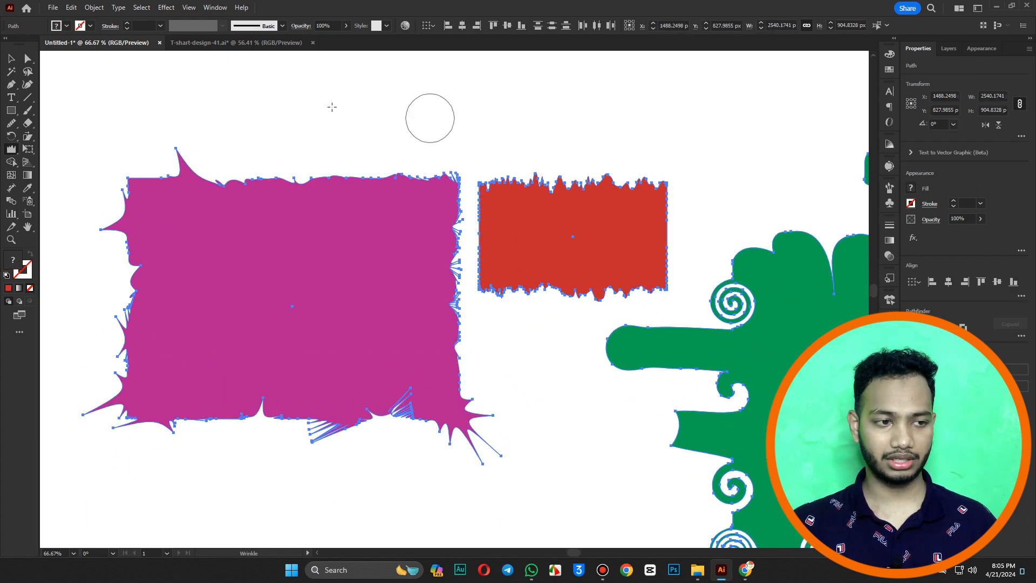